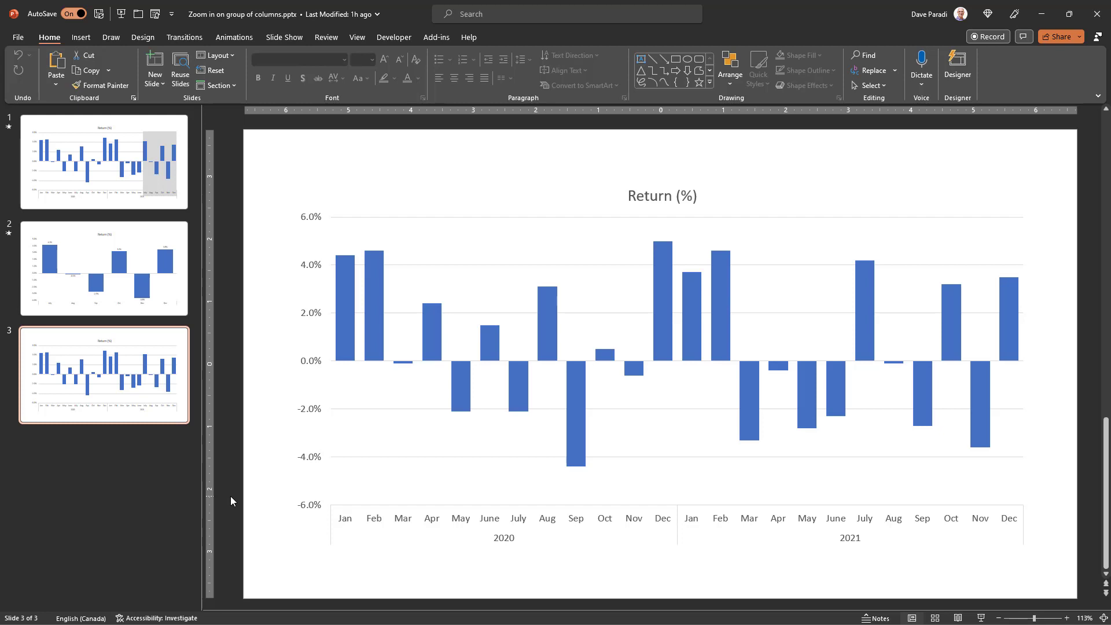
Select the Return (%) chart and bring up its Chart Design and Format options
click(402, 190)
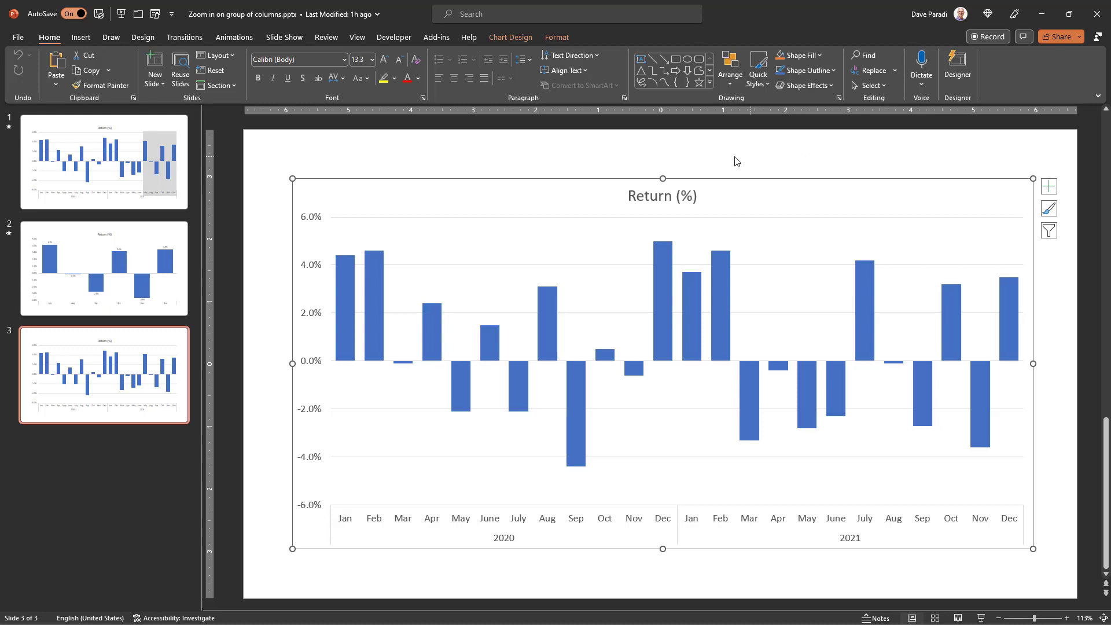
click(508, 39)
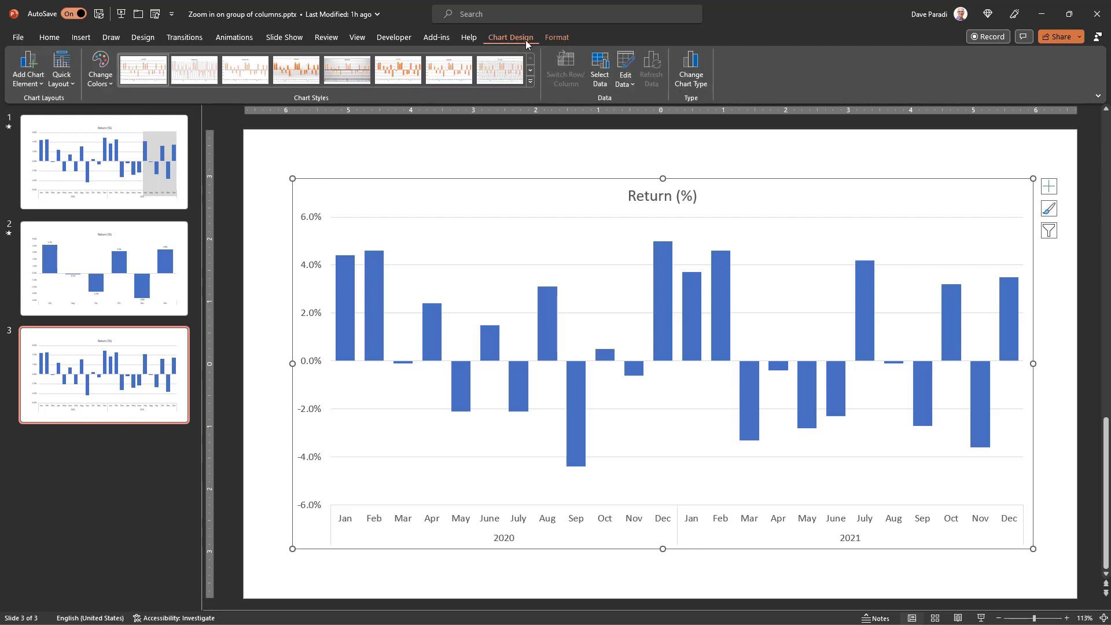
click(554, 38)
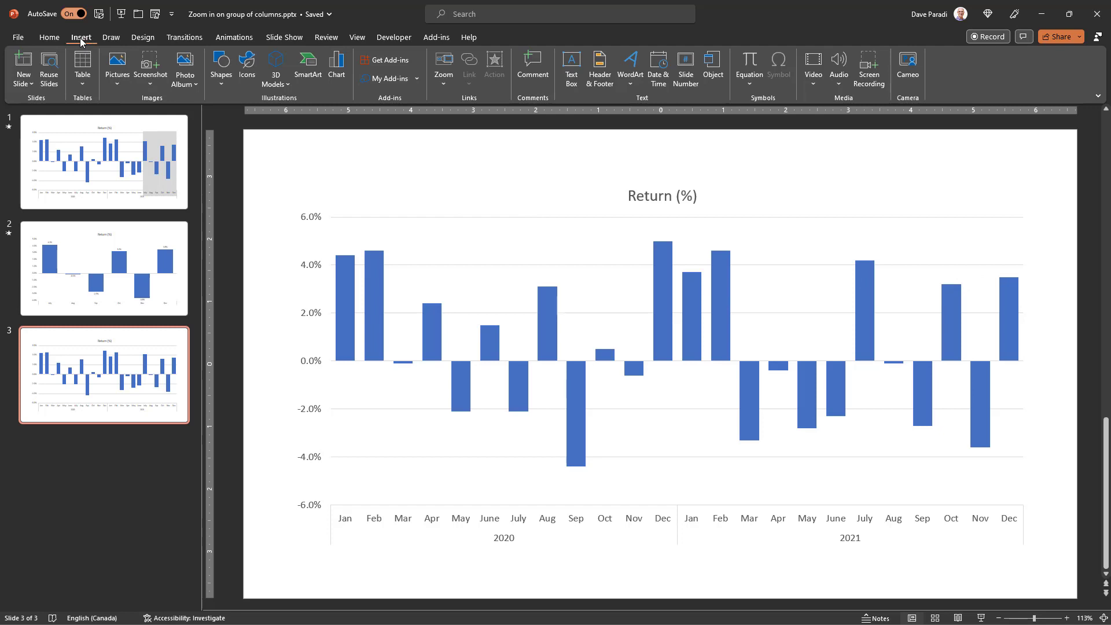
Draw a rounded-corner rectangle near the top right of the slide, above the chart
click(228, 84)
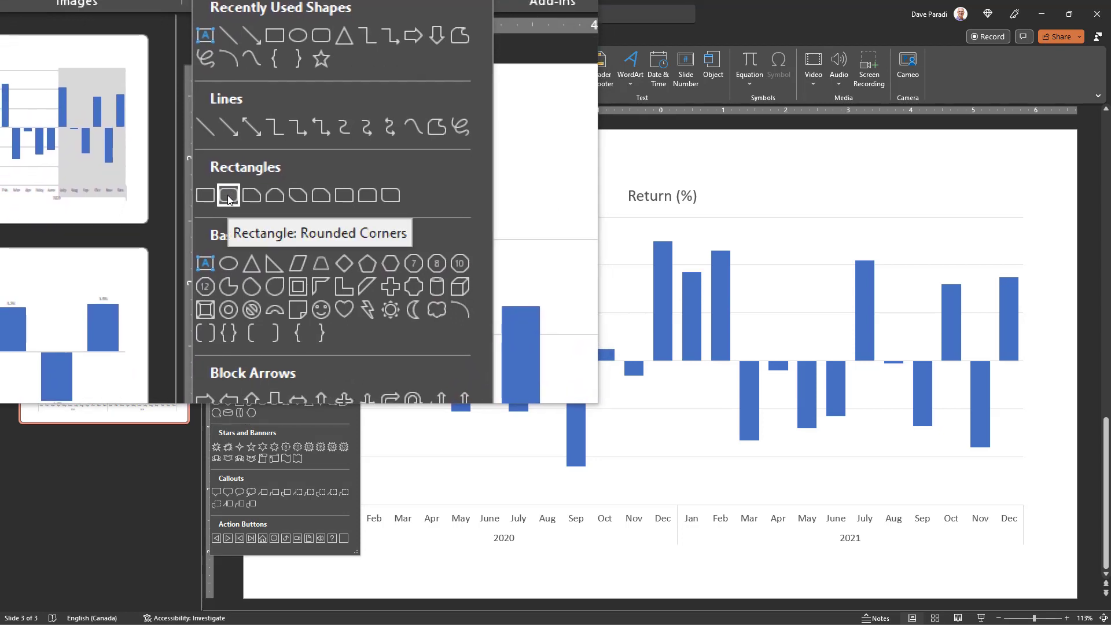
click(228, 196)
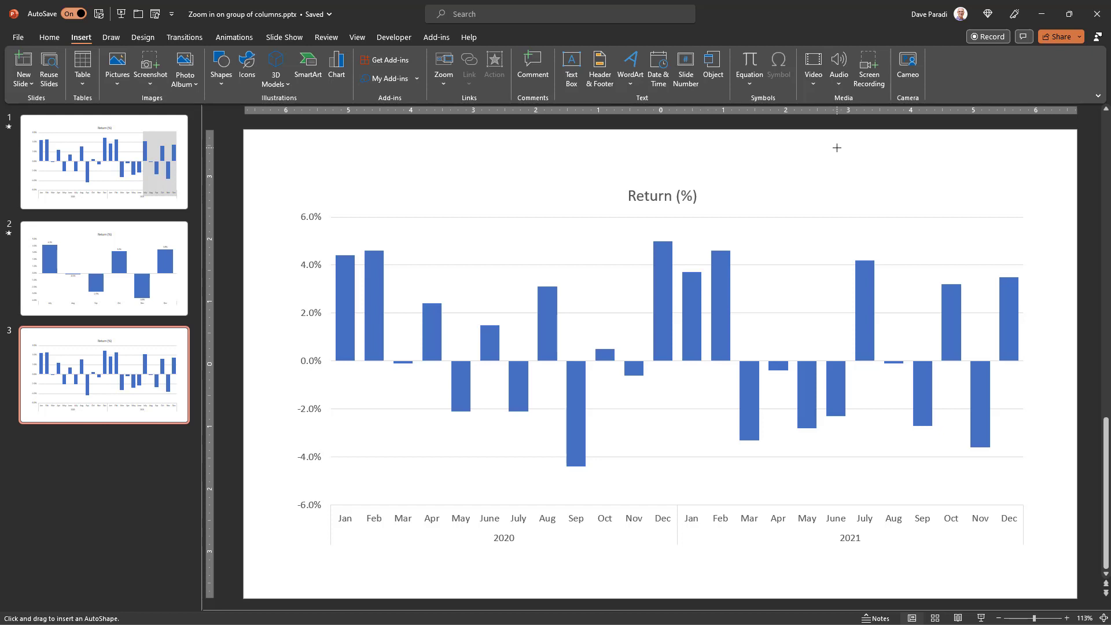
drag(837, 148, 1021, 173)
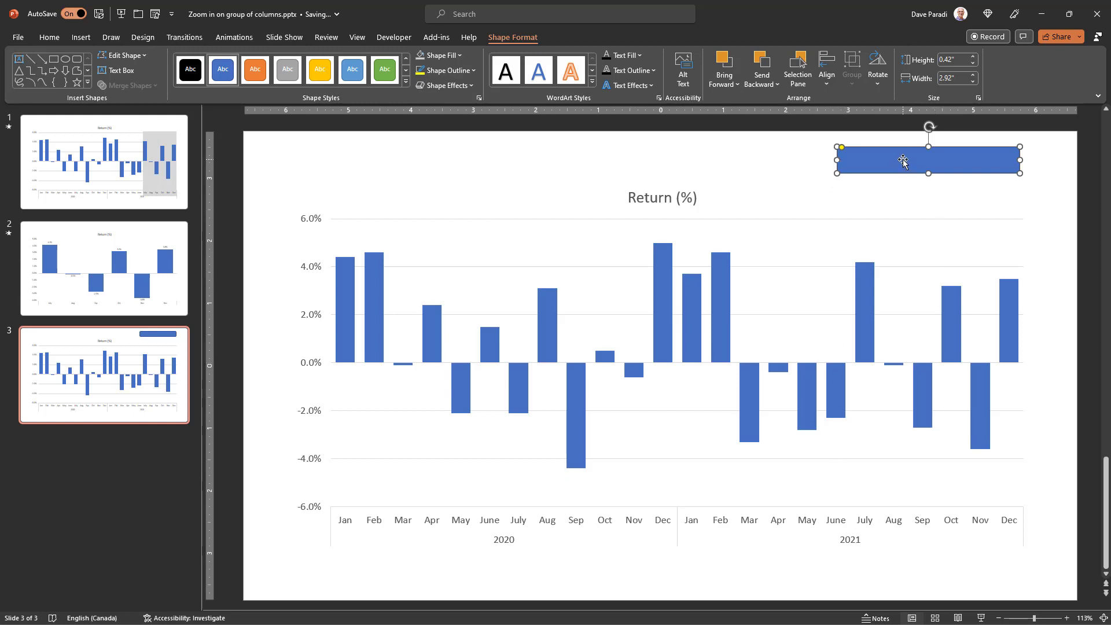
Move the rounded rectangle down and stretch it over the July–December 2021 columns
drag(904, 161, 914, 252)
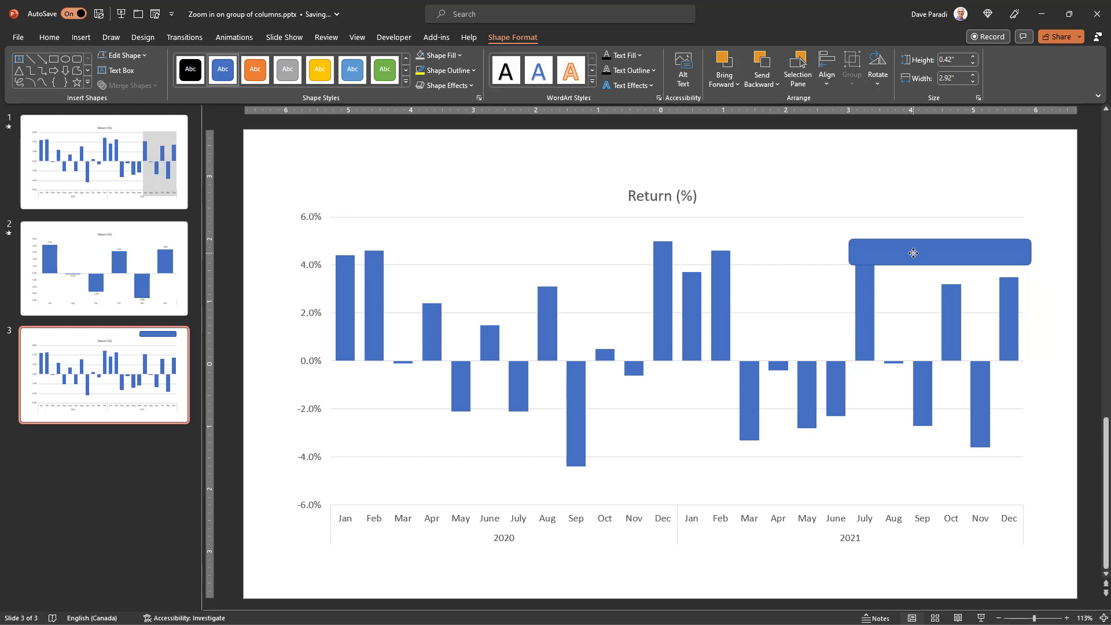
drag(940, 265, 948, 459)
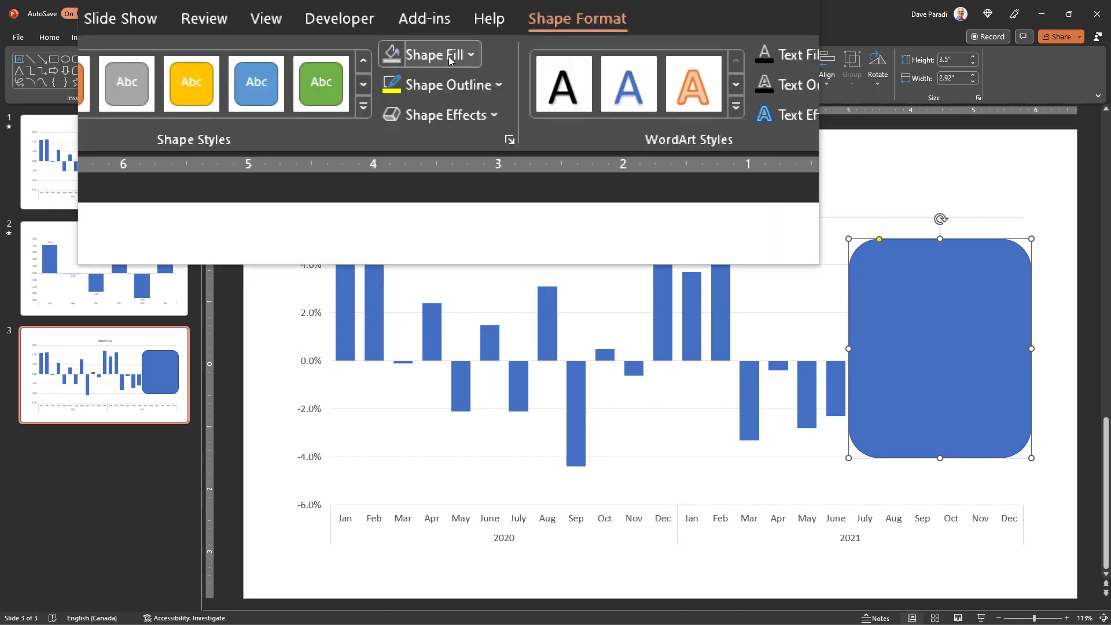
Give the rounded rectangle no fill and a yellow outline
click(451, 60)
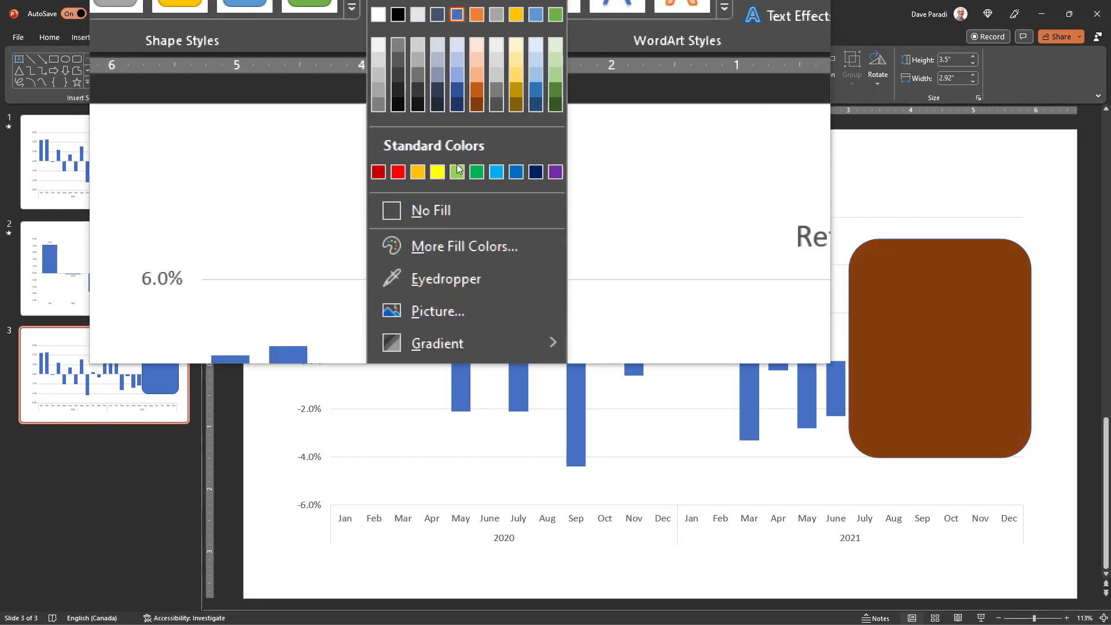
click(451, 183)
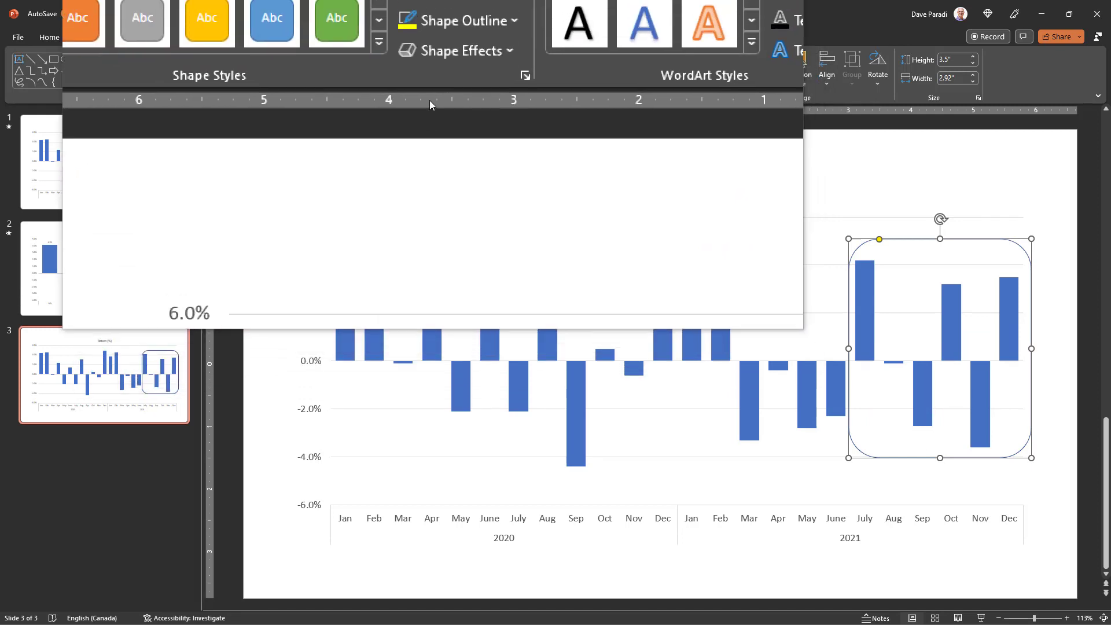
click(458, 70)
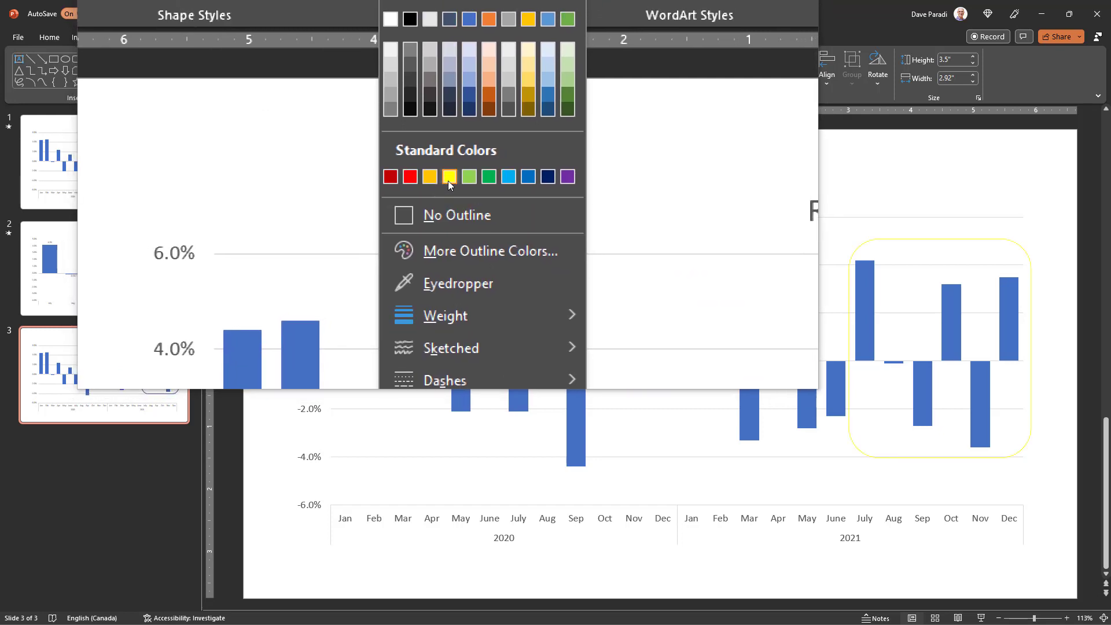
click(450, 176)
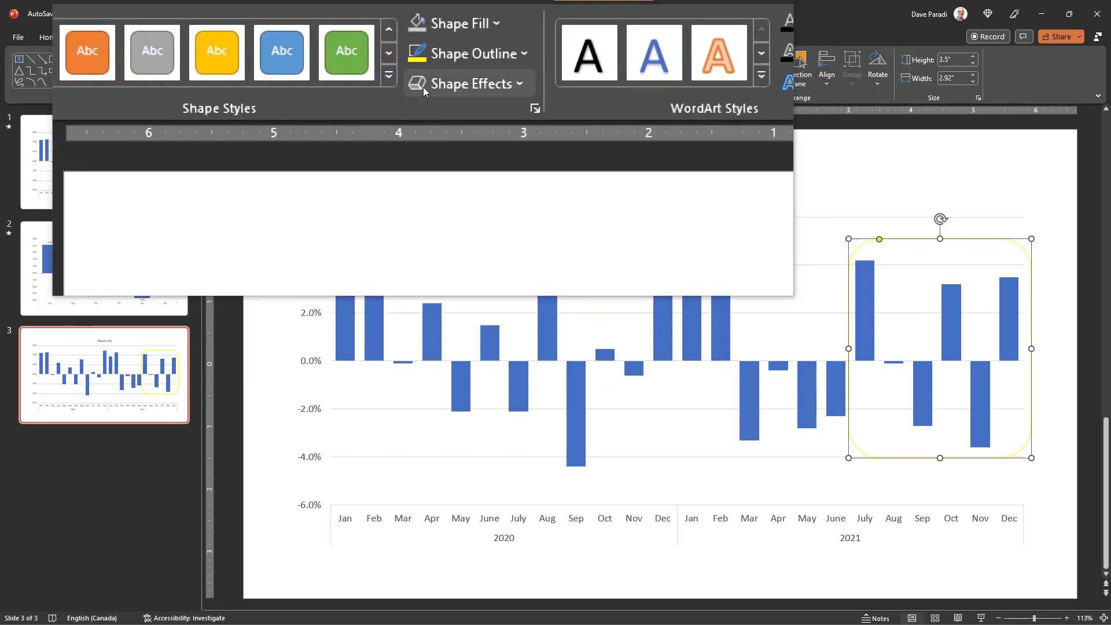
click(444, 72)
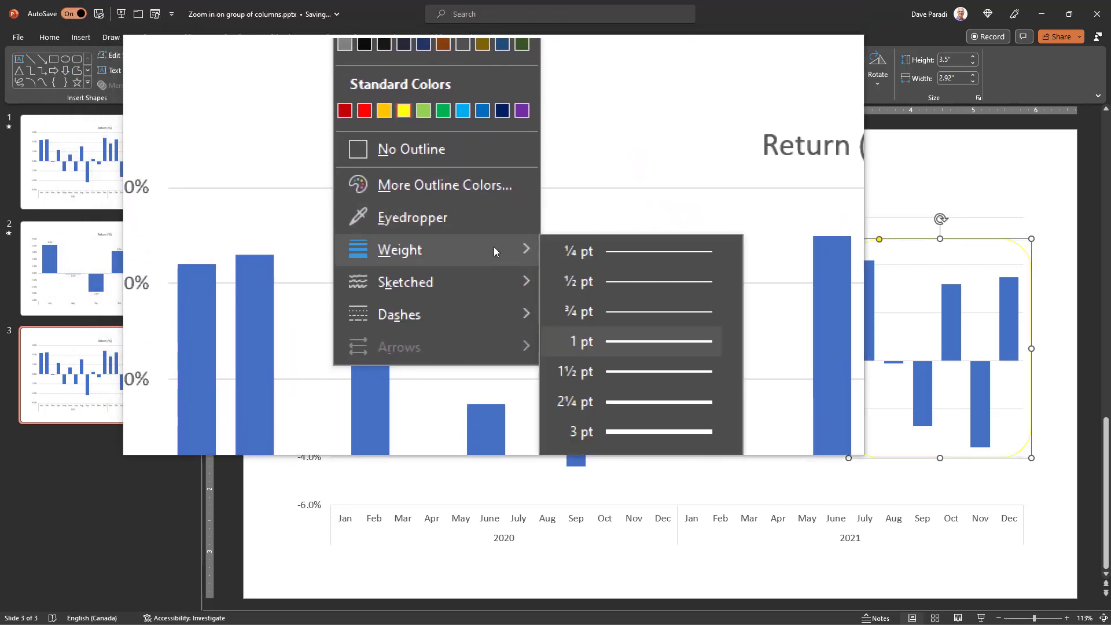
mouse_move(327, 172)
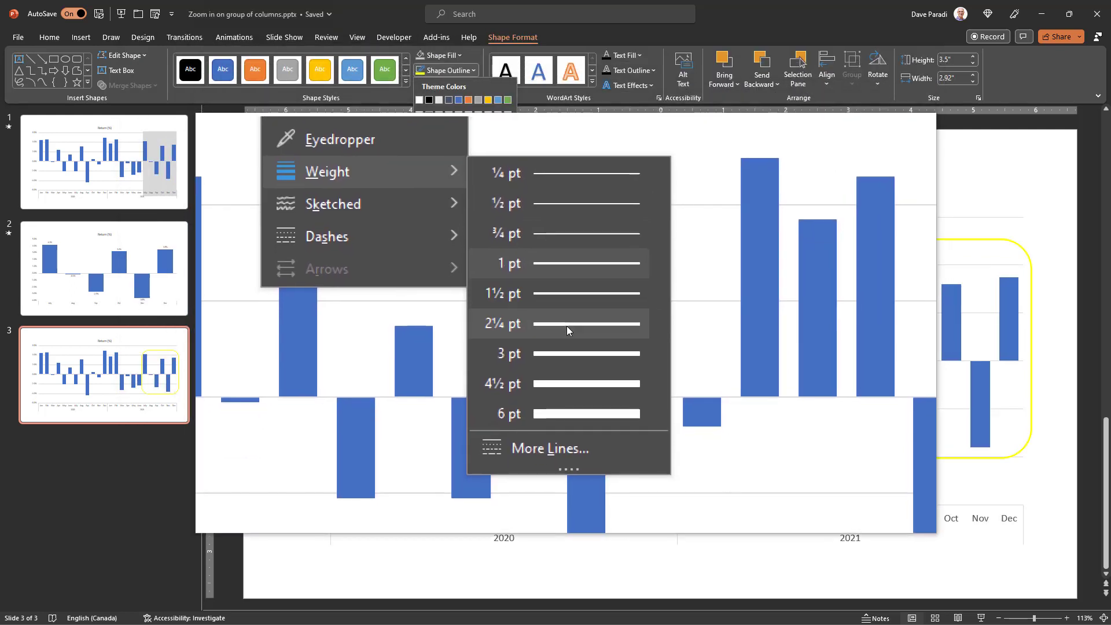
Set the rectangle's yellow outline weight to 2¼ pt
click(568, 326)
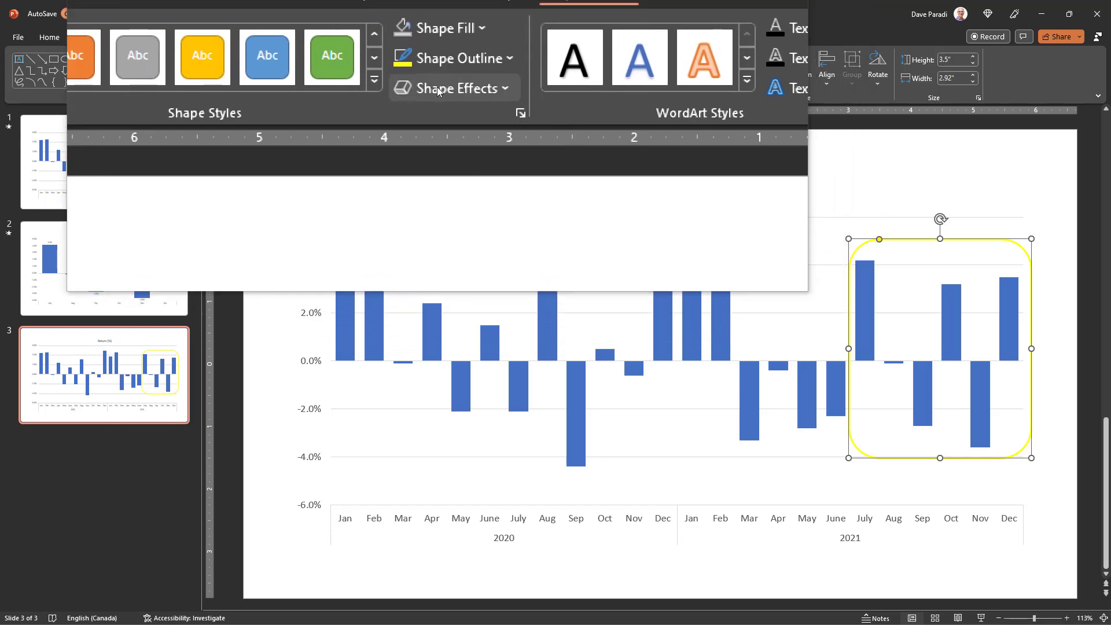
click(440, 88)
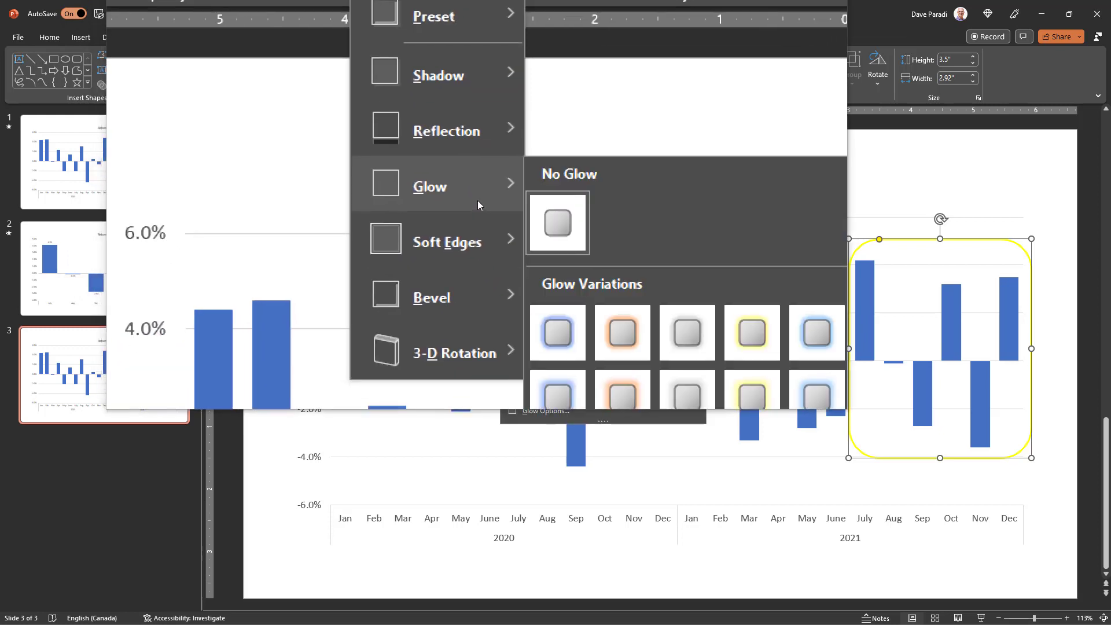
mouse_move(453, 193)
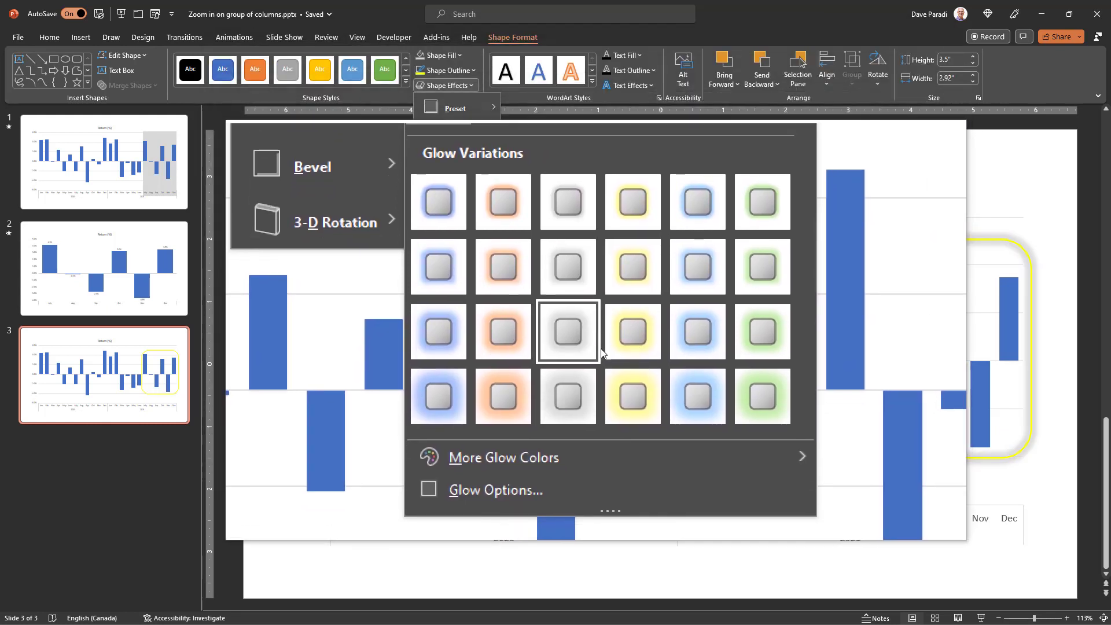
mouse_move(517, 380)
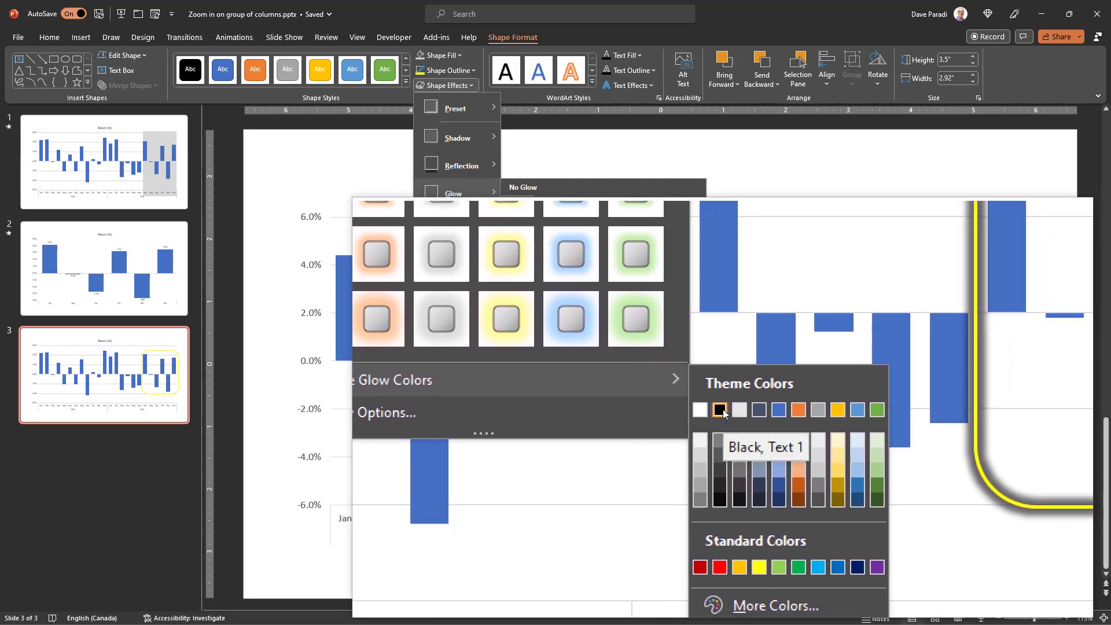
Add a Black, Text 1 glow to the rectangle and deselect it
click(722, 411)
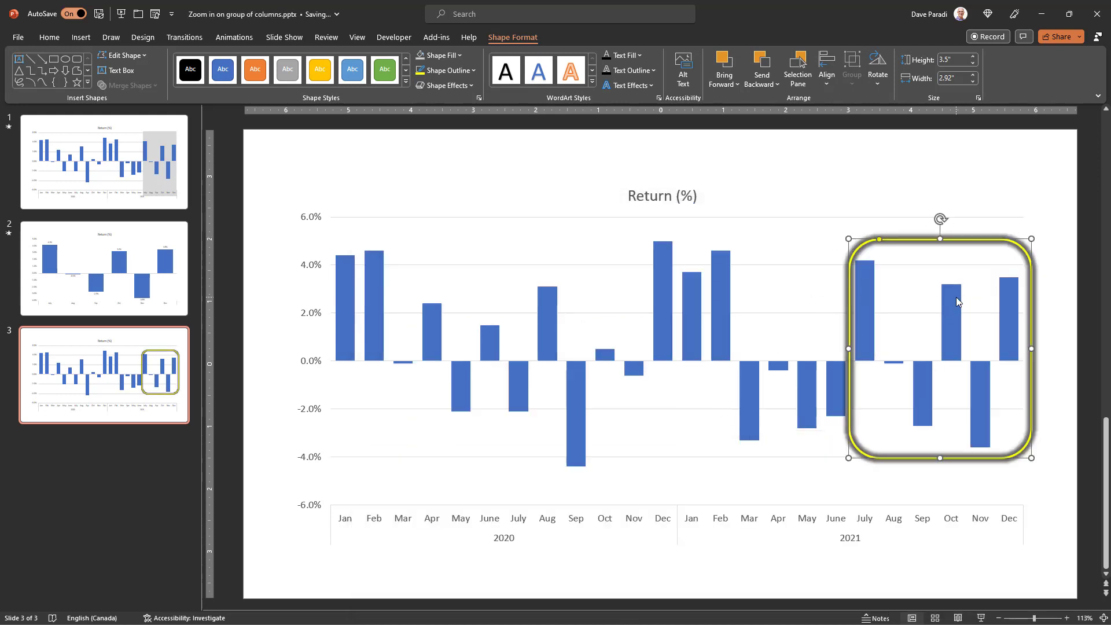
click(1065, 254)
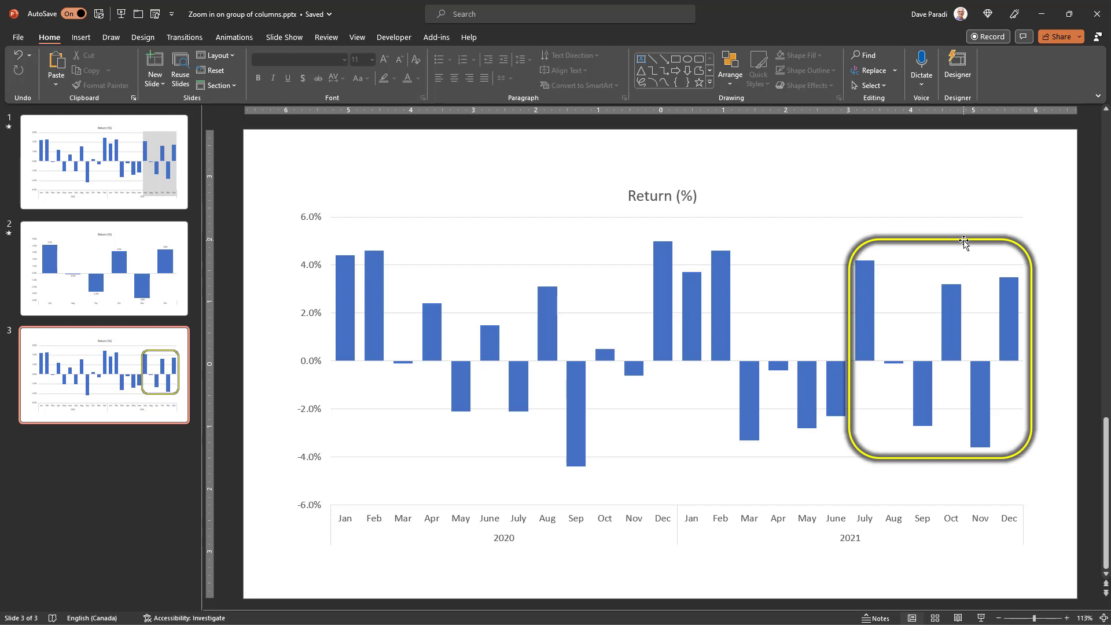
Give the yellow rectangle an Appear entrance animation, then delete the rectangle
click(963, 244)
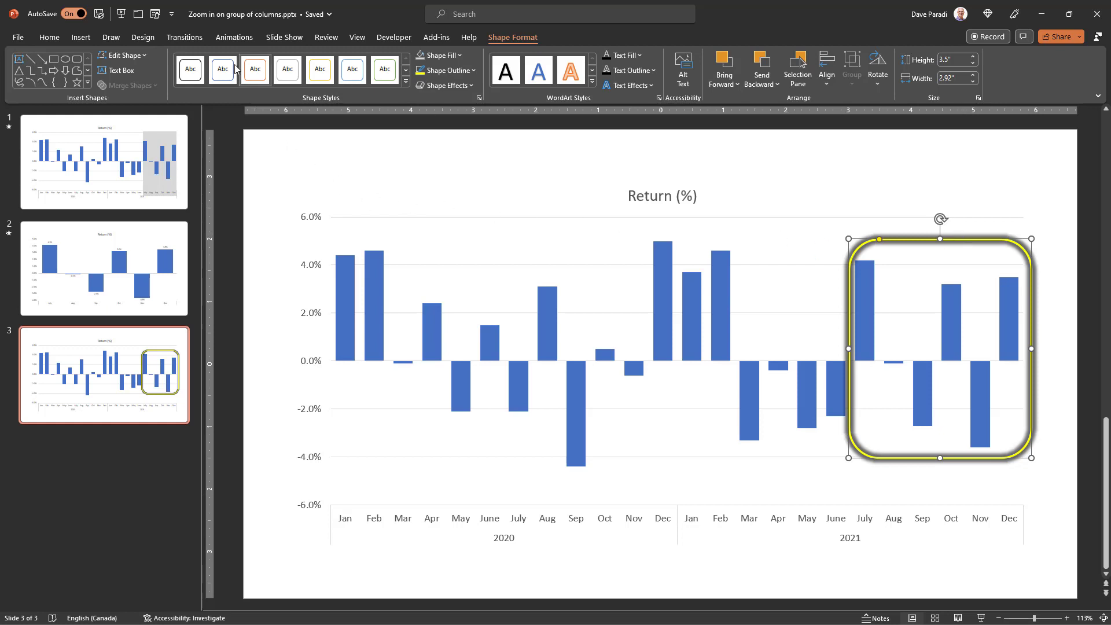
click(232, 37)
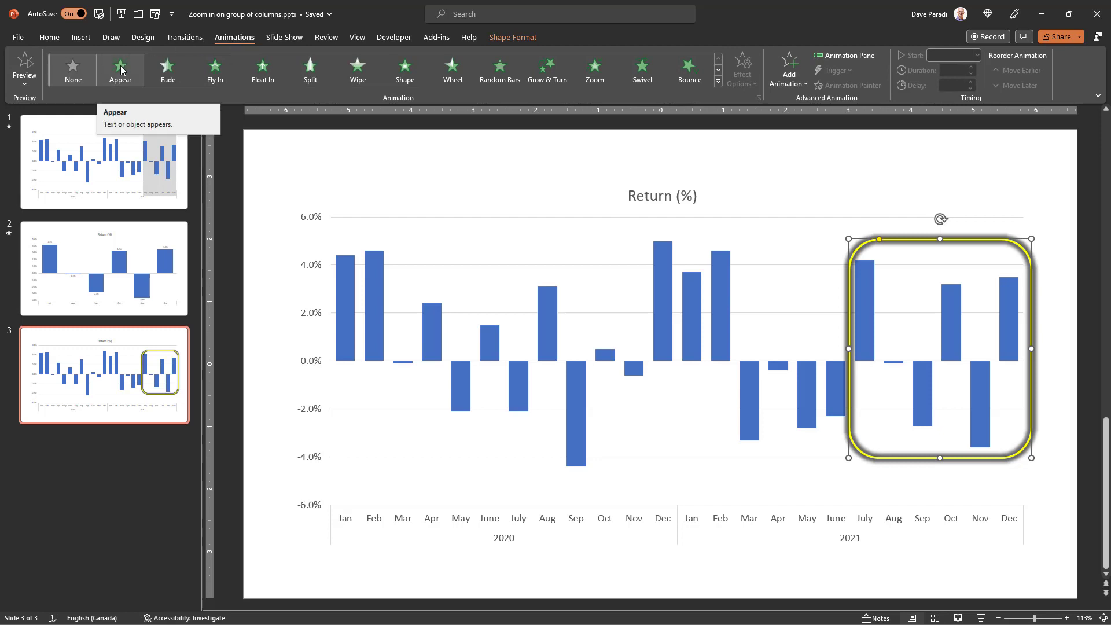
click(167, 70)
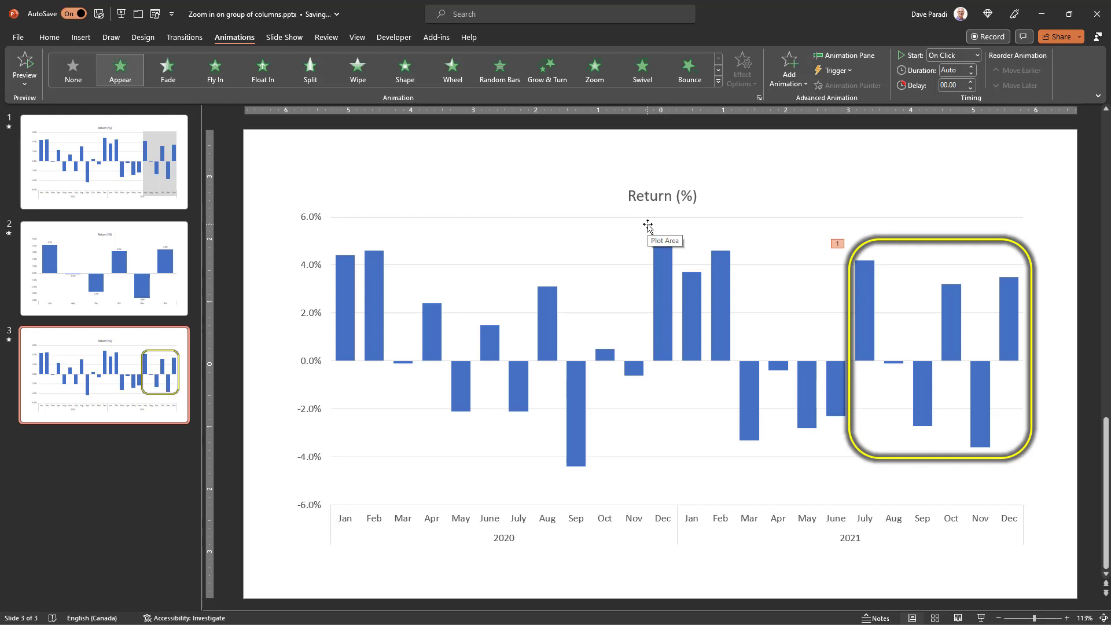
click(906, 241)
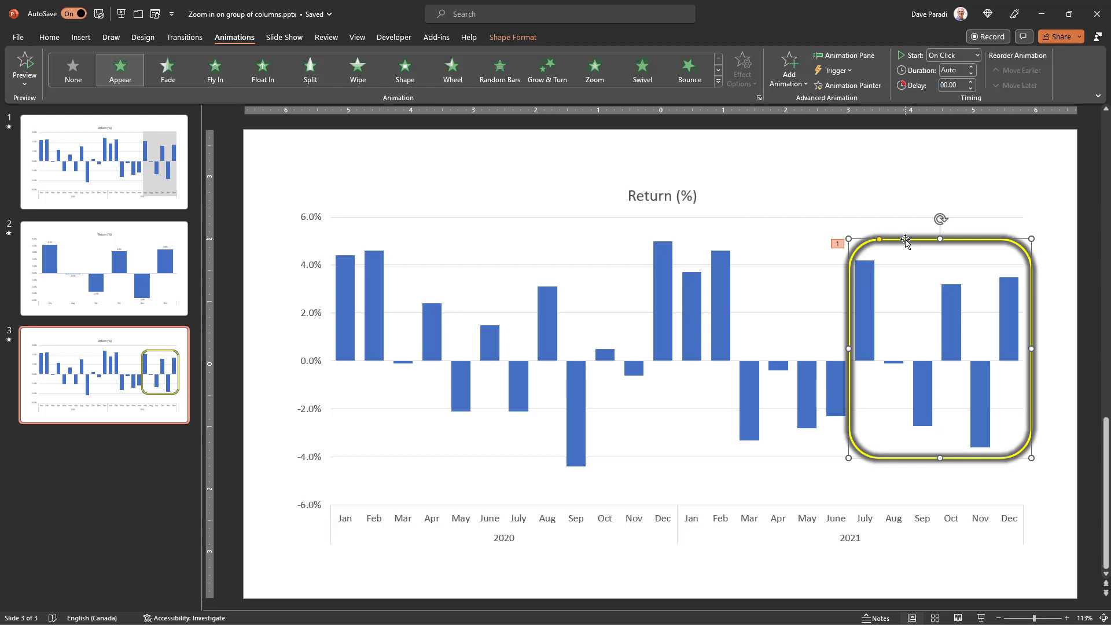
key(Delete)
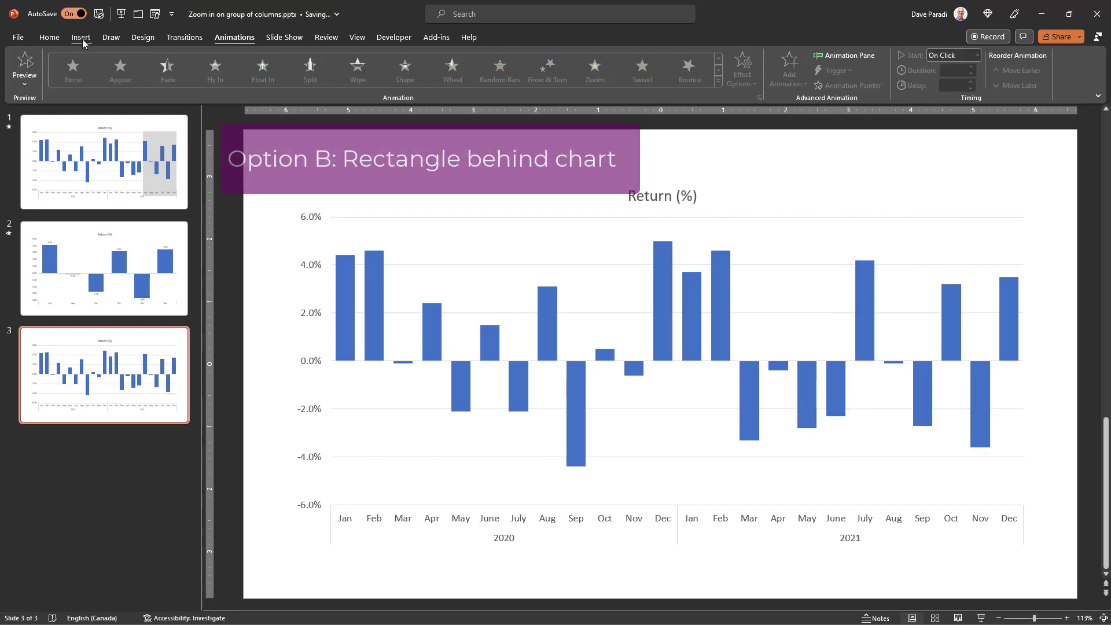
click(81, 37)
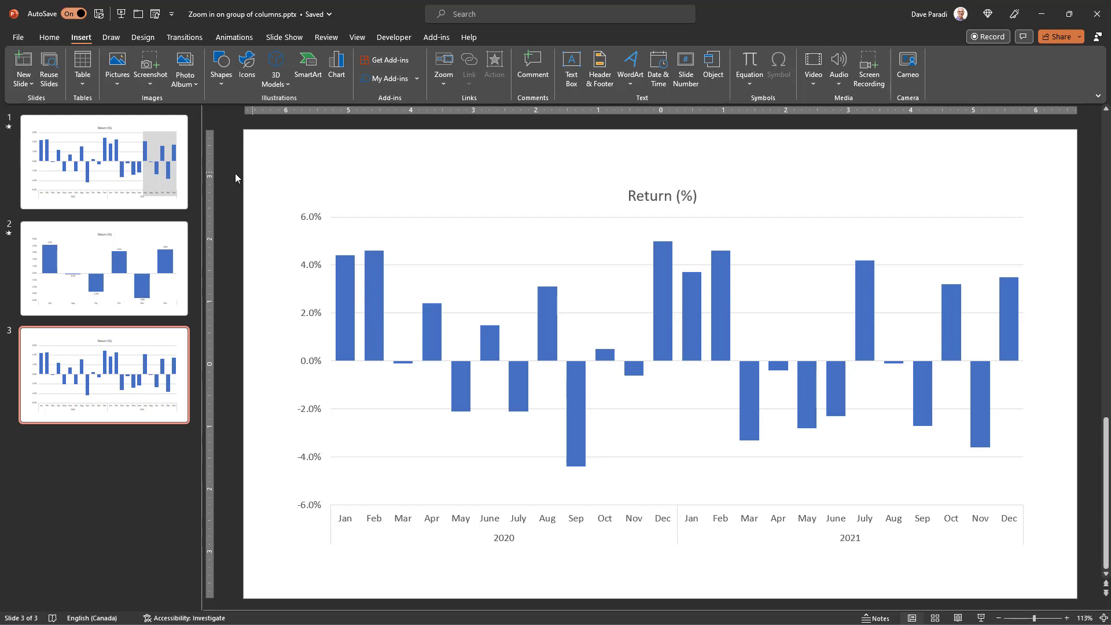
click(157, 188)
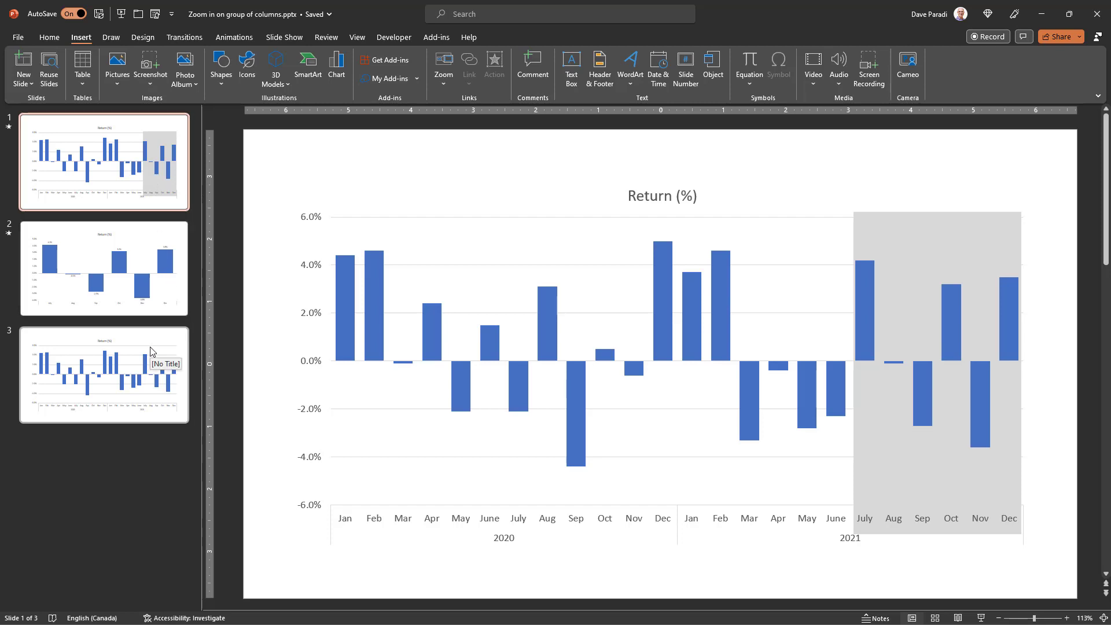
click(160, 360)
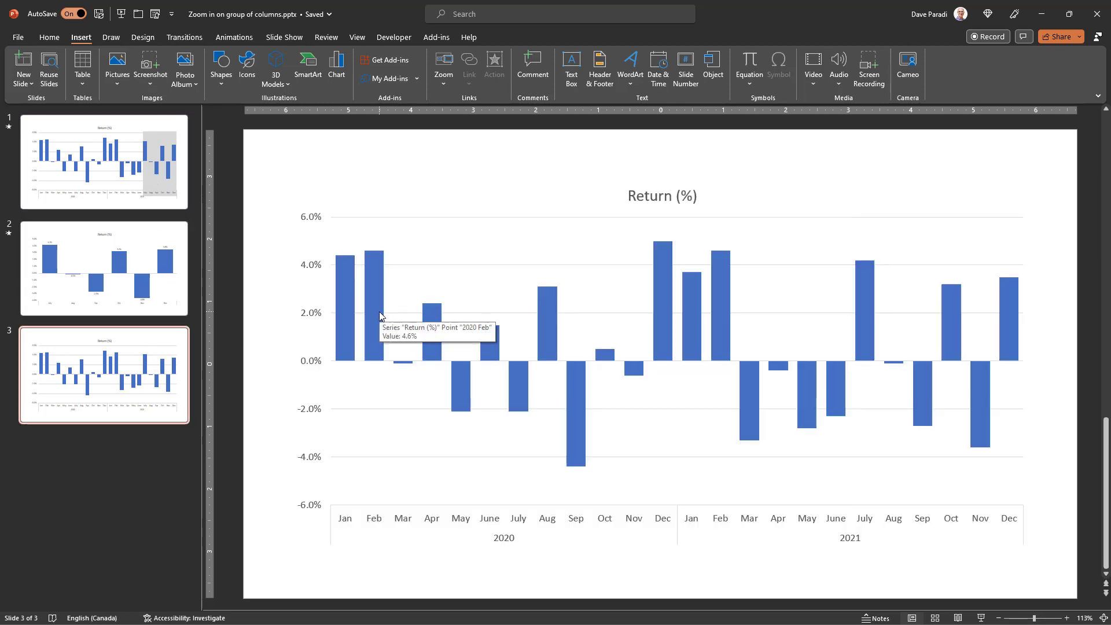
Draw a plain rectangle, then move and stretch it over the July–December 2021 columns
mouse_move(374, 313)
click(225, 84)
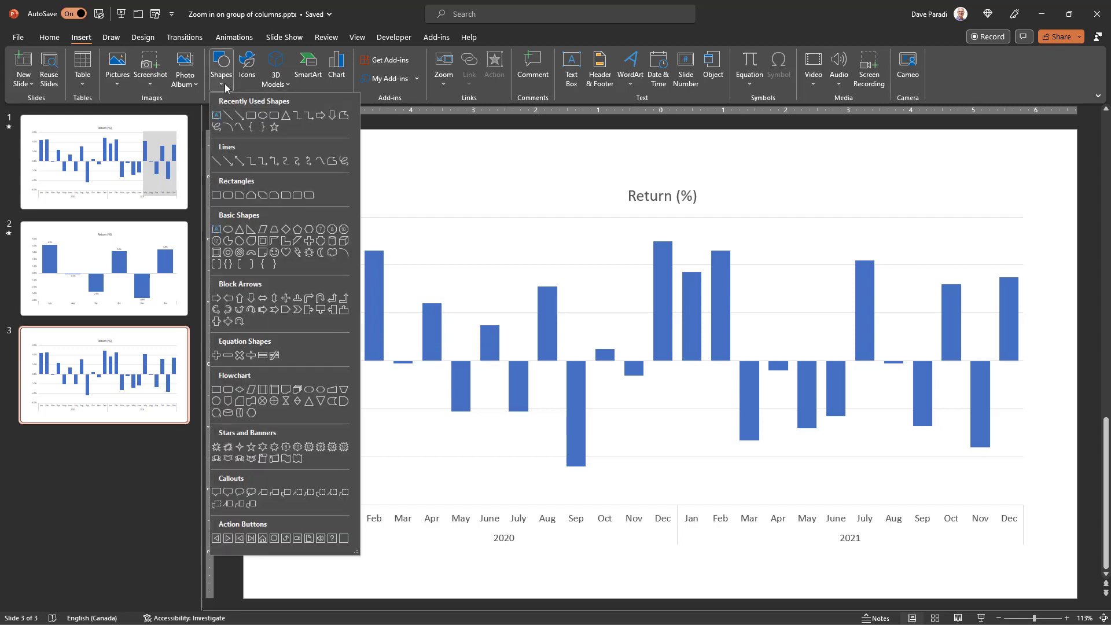
click(216, 195)
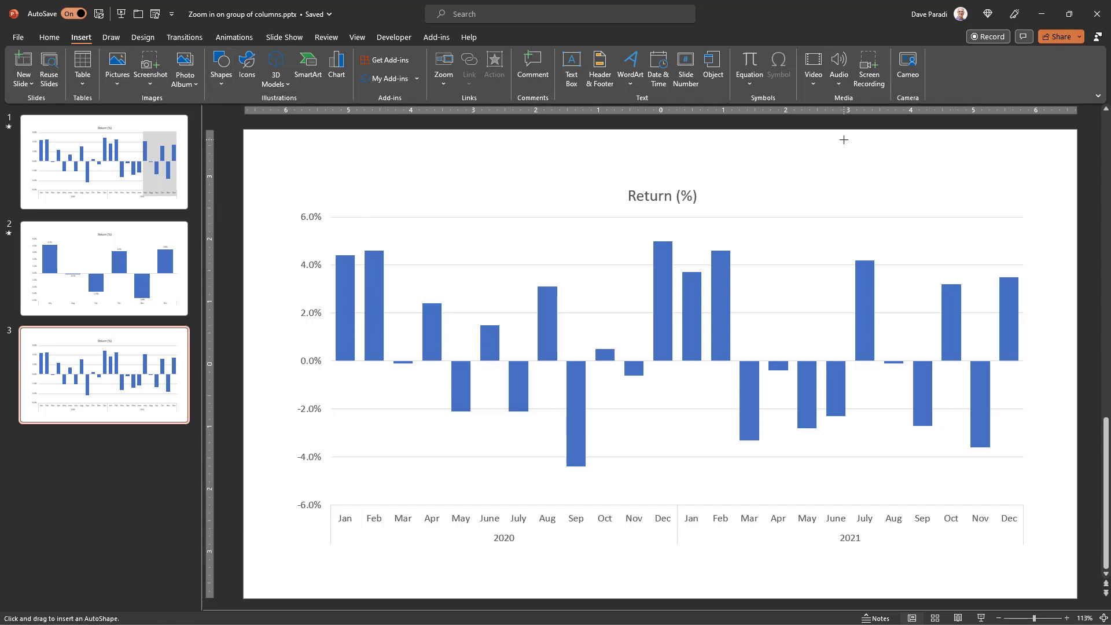
drag(844, 140, 1034, 167)
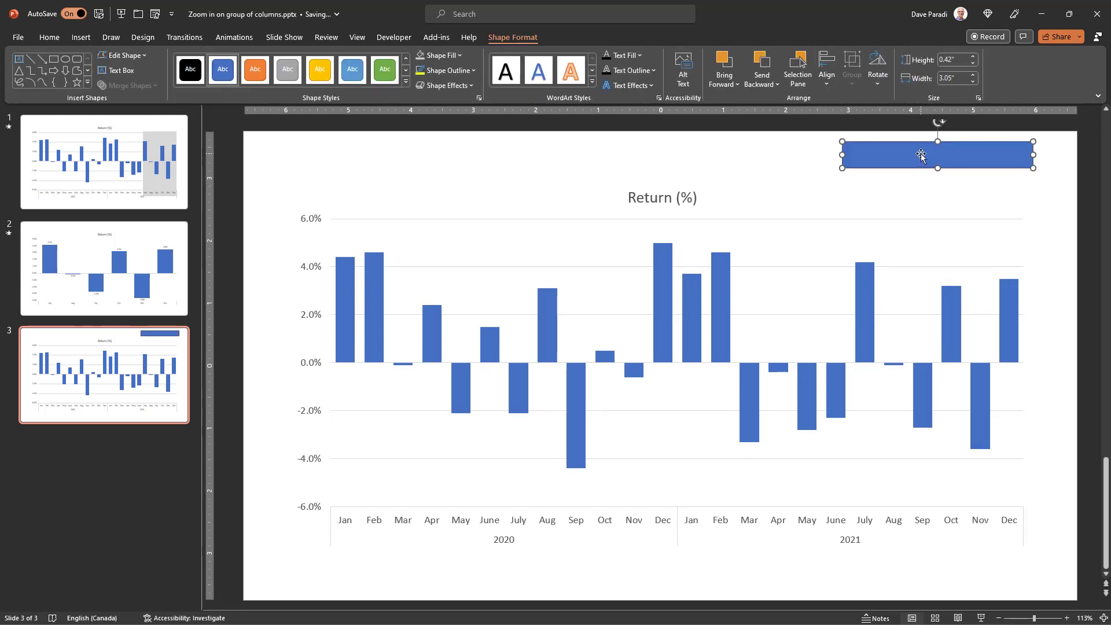
drag(923, 156, 964, 527)
drag(943, 240, 943, 209)
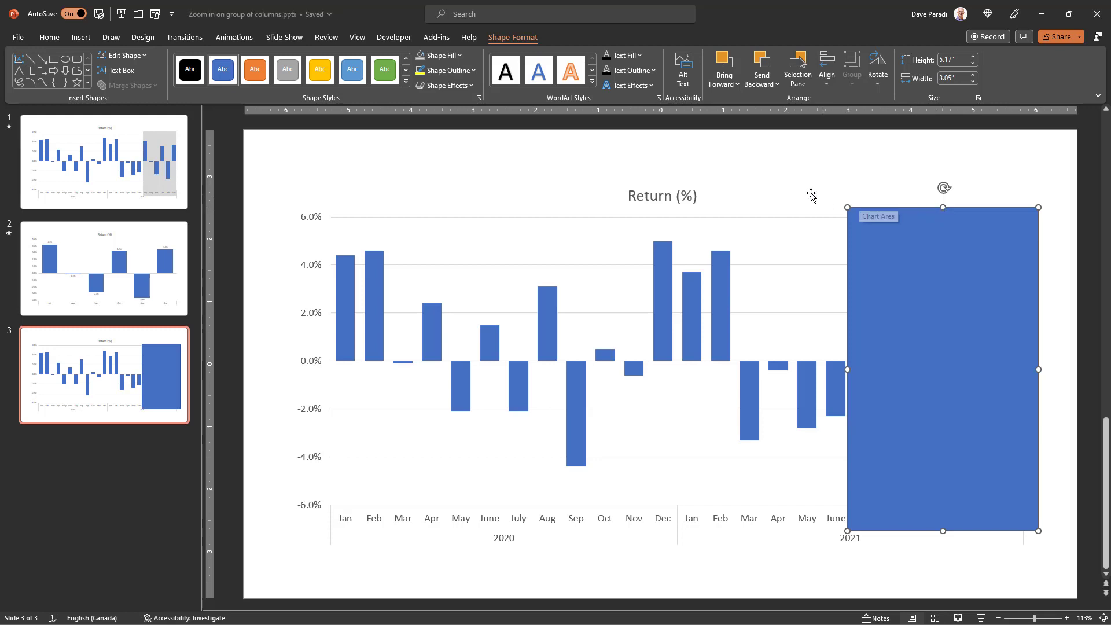
Give the rectangle a light grey fill and no outline
click(455, 56)
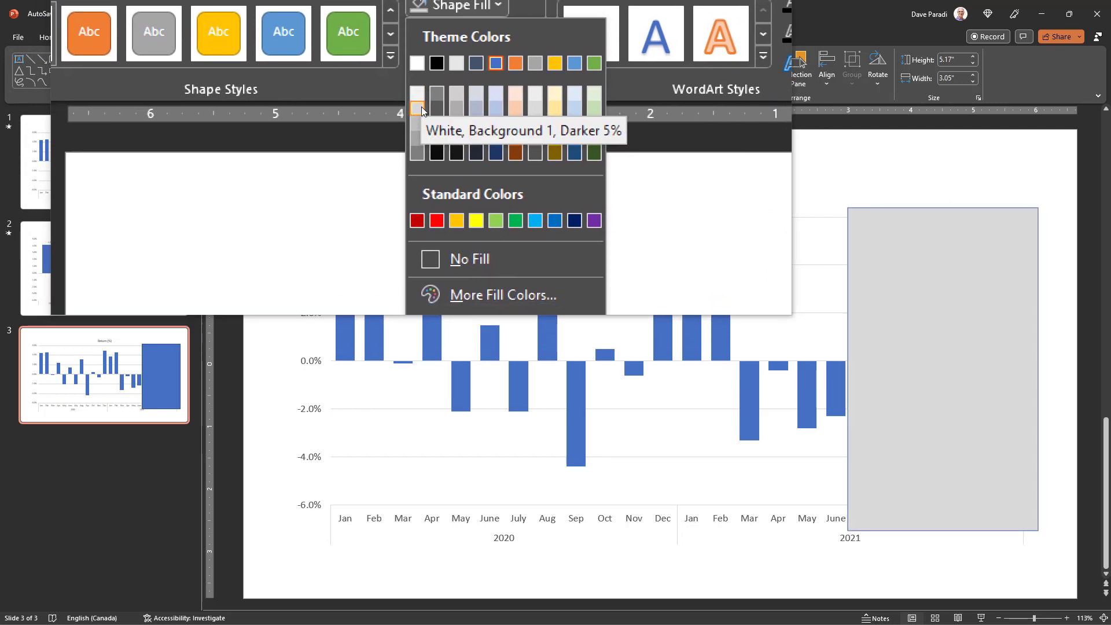
click(421, 112)
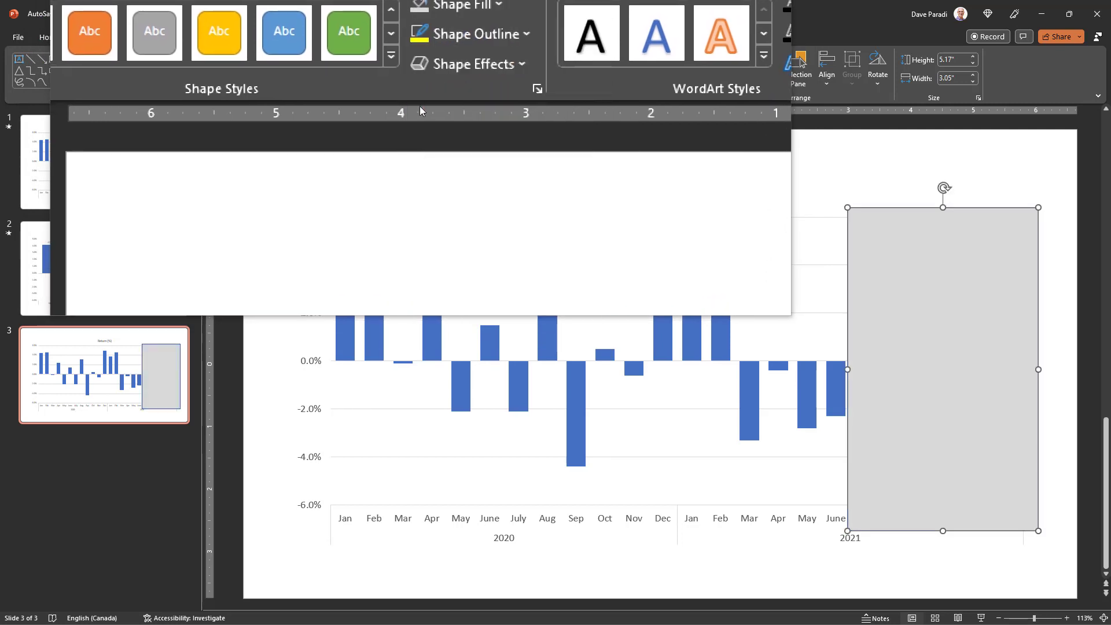
click(448, 73)
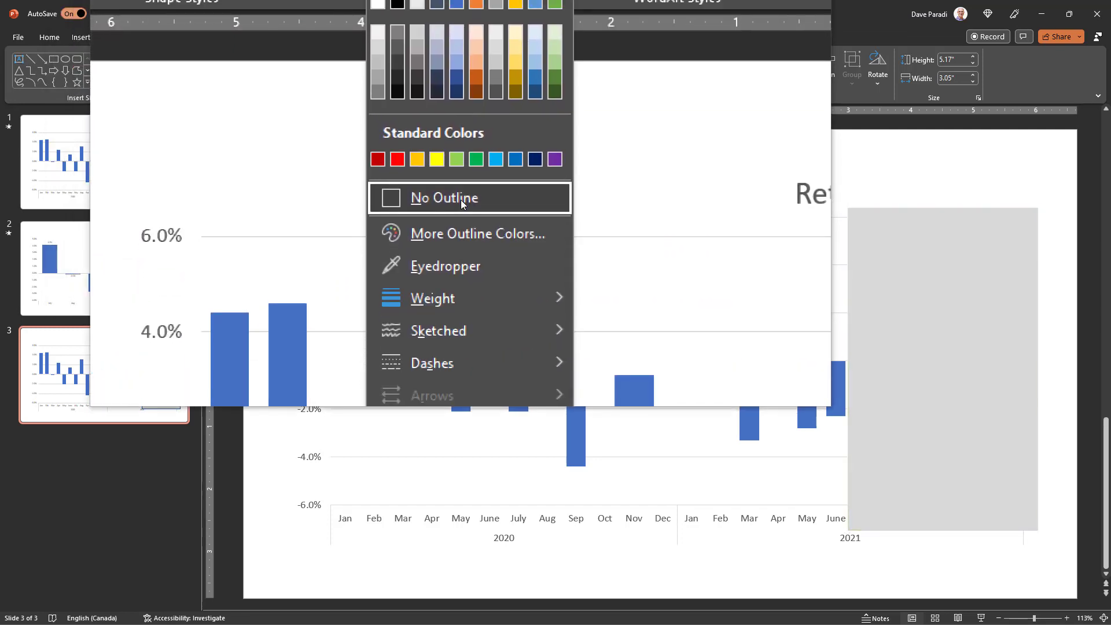
click(462, 199)
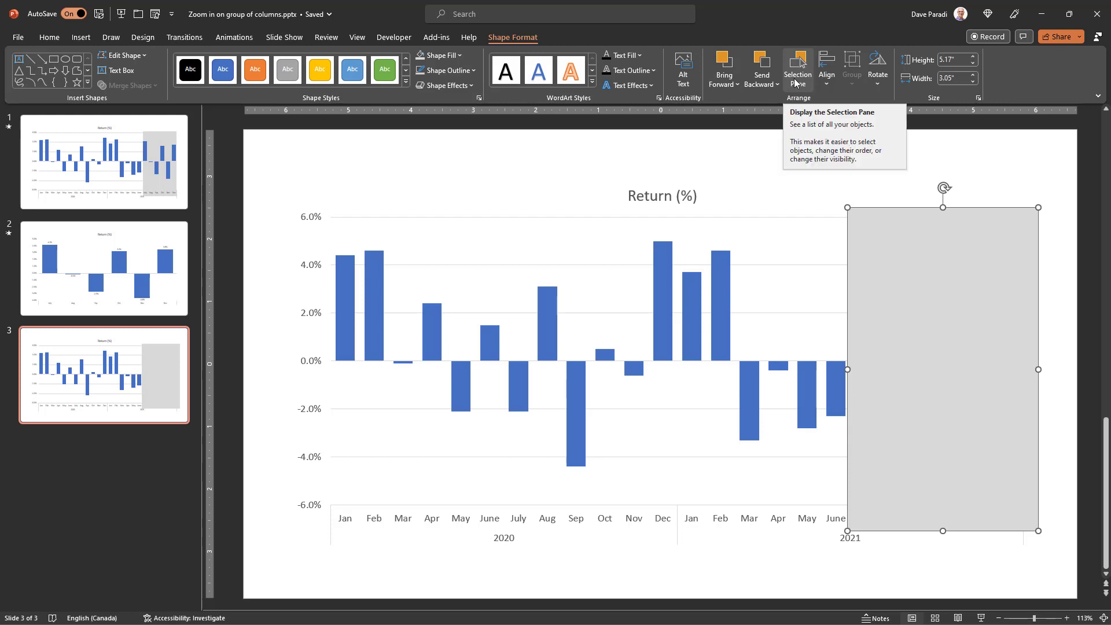
In the Selection Pane, move Rectangle 2 below Chart 3, then close the pane
click(796, 75)
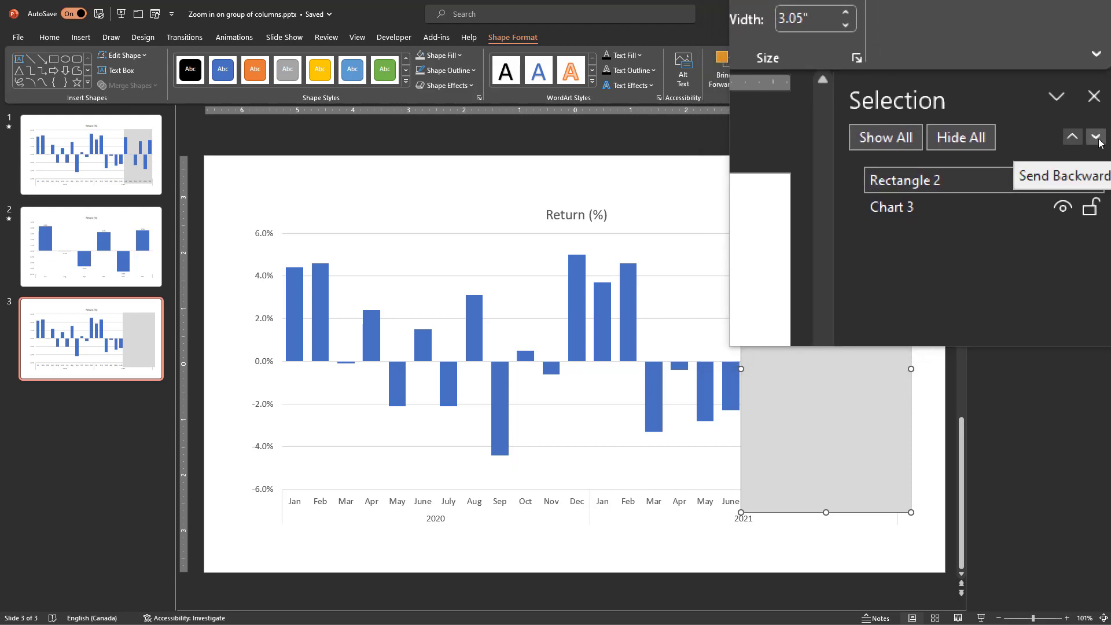
drag(1036, 160, 1043, 184)
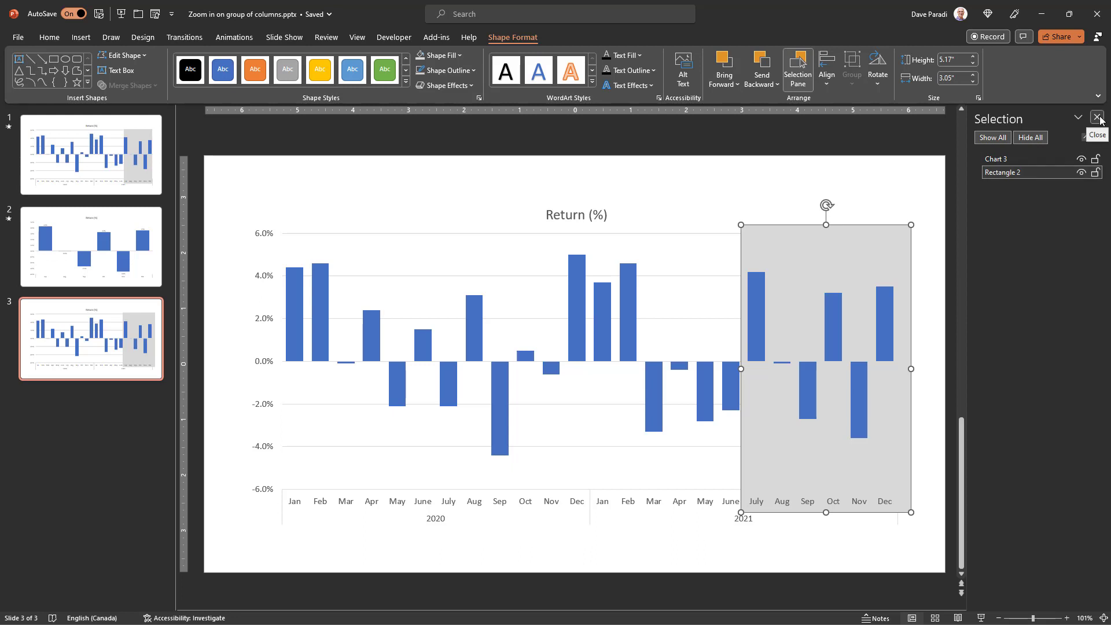
click(1100, 121)
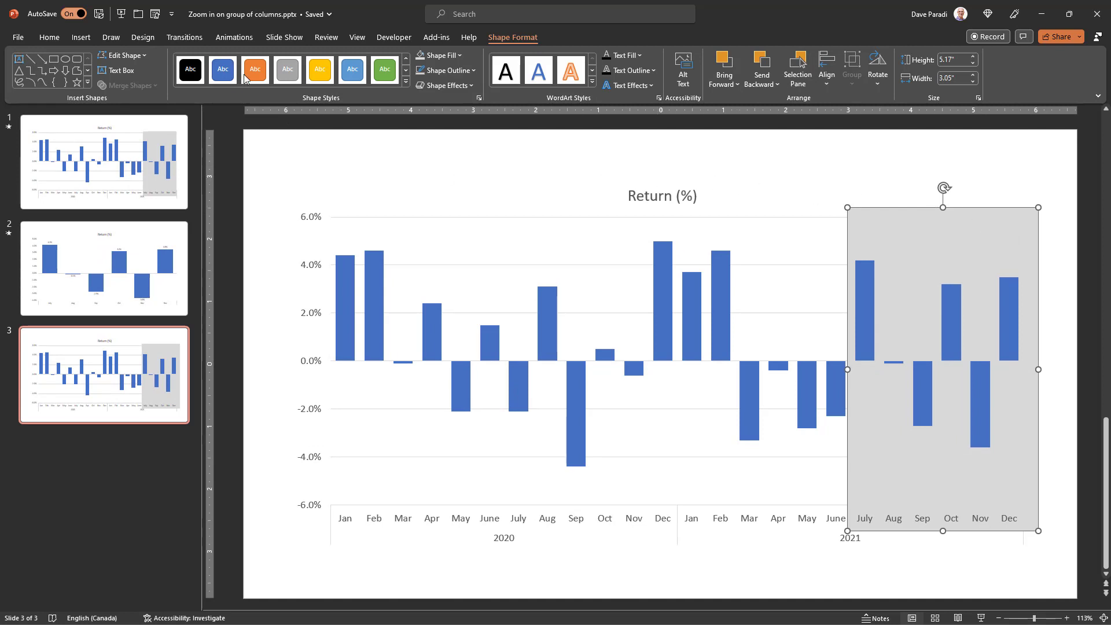
Apply the Appear entrance animation to slide 3's grey rectangle
click(234, 37)
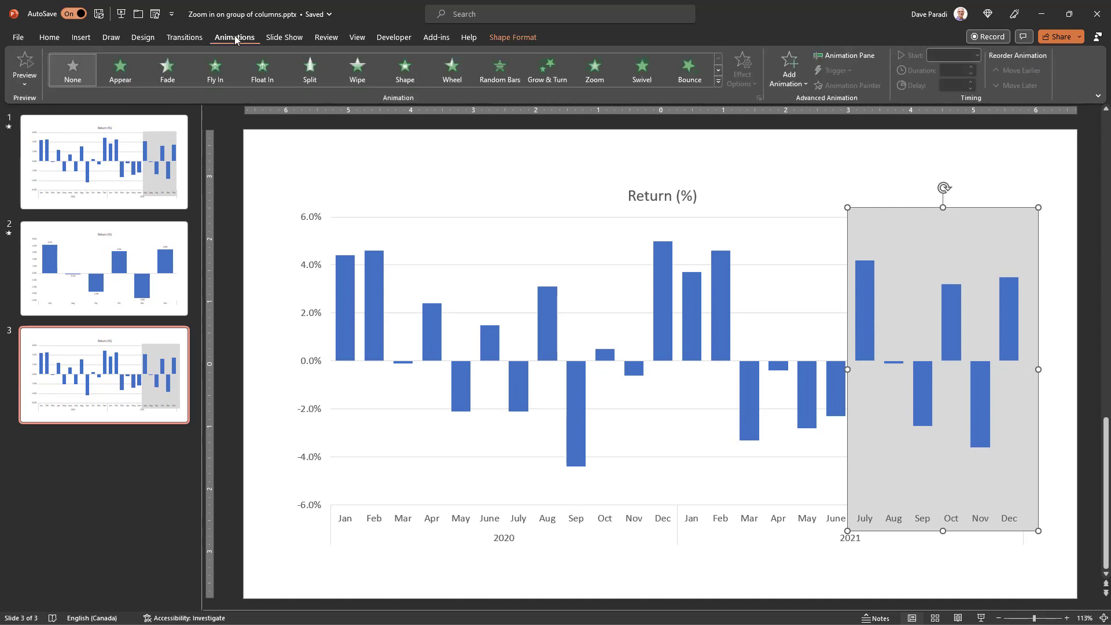
click(124, 80)
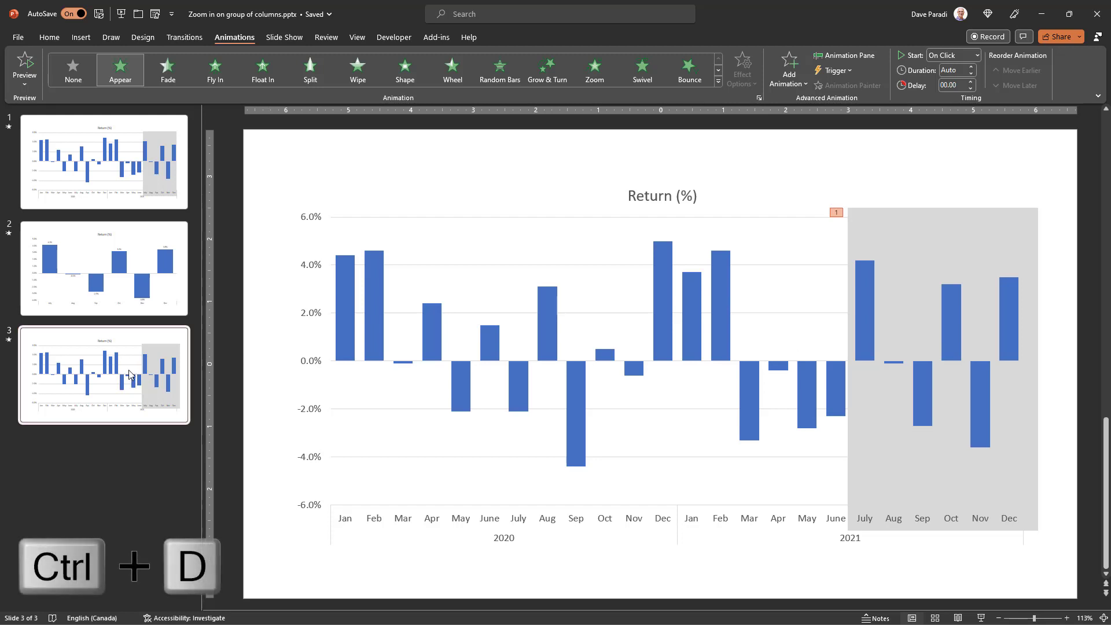
Duplicate slide 3 into a new slide 4 and select its chart
key(ctrl+d)
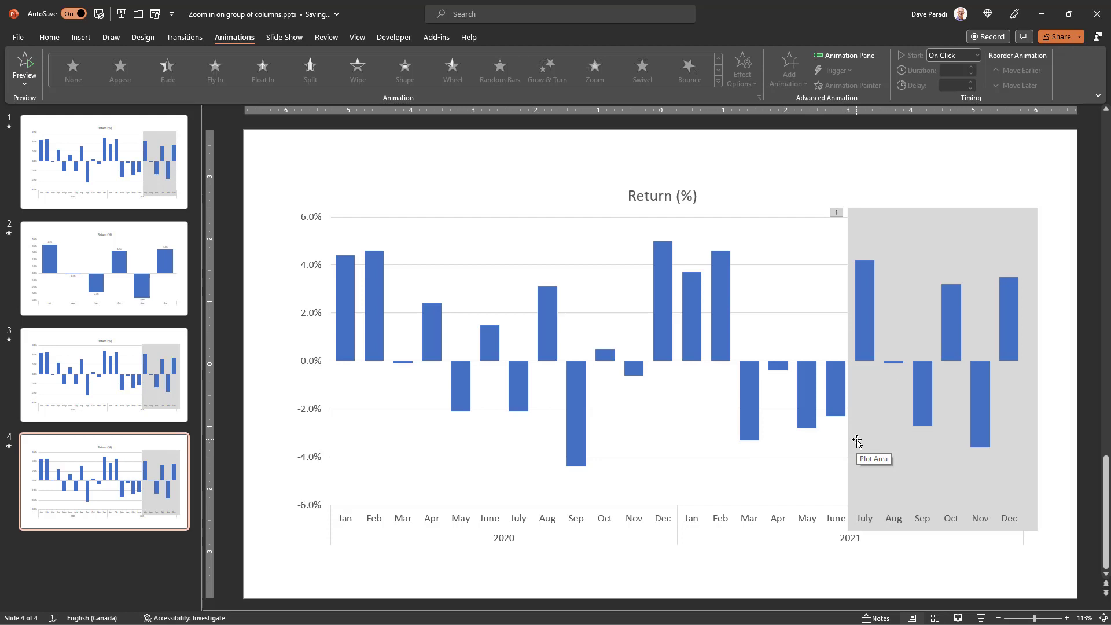
click(905, 214)
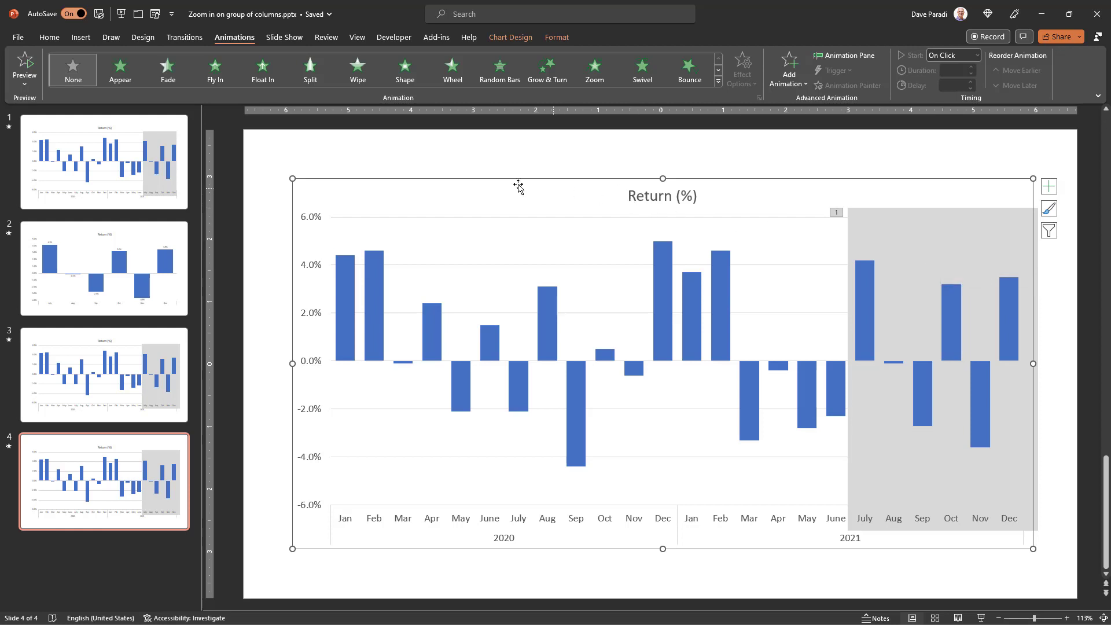
Delete Rectangle 2, the grey highlight, from slide 4 using the Selection Pane
click(49, 37)
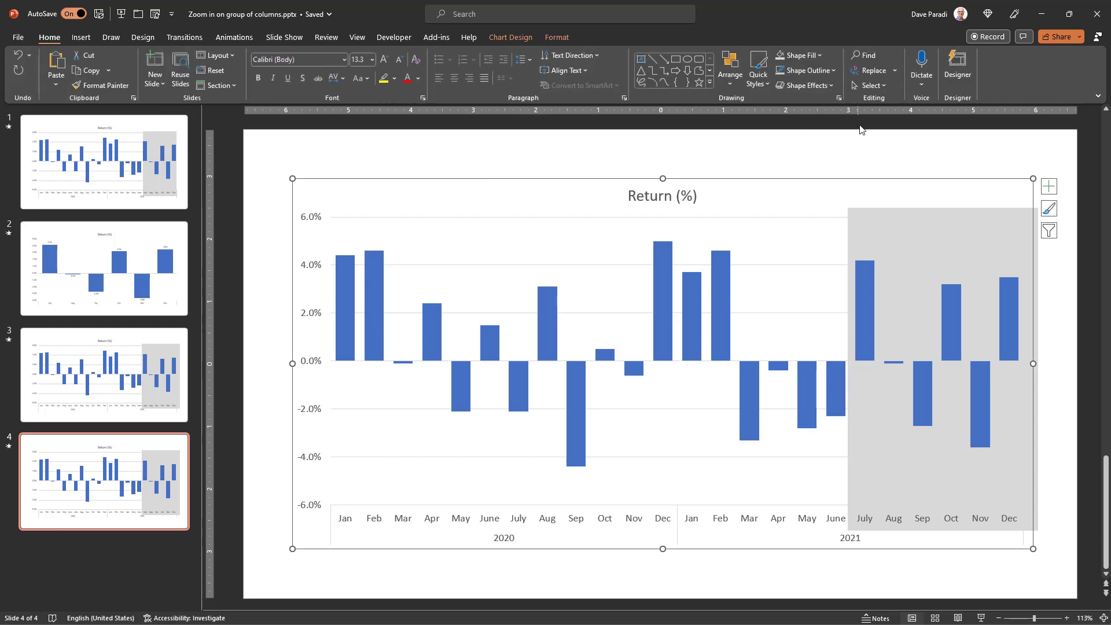
click(877, 86)
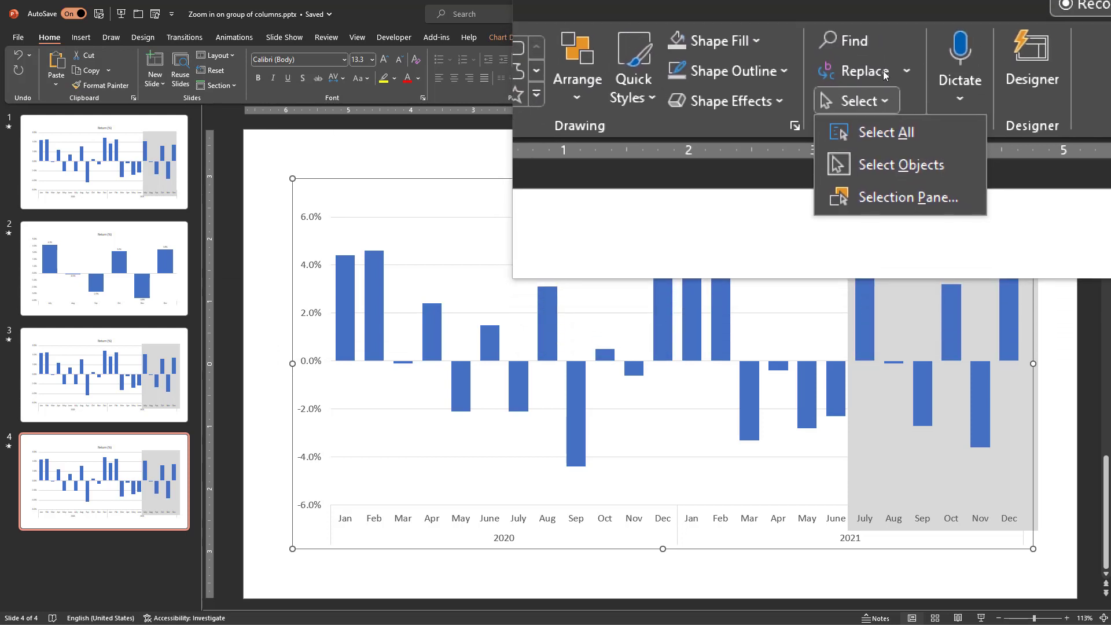
click(872, 82)
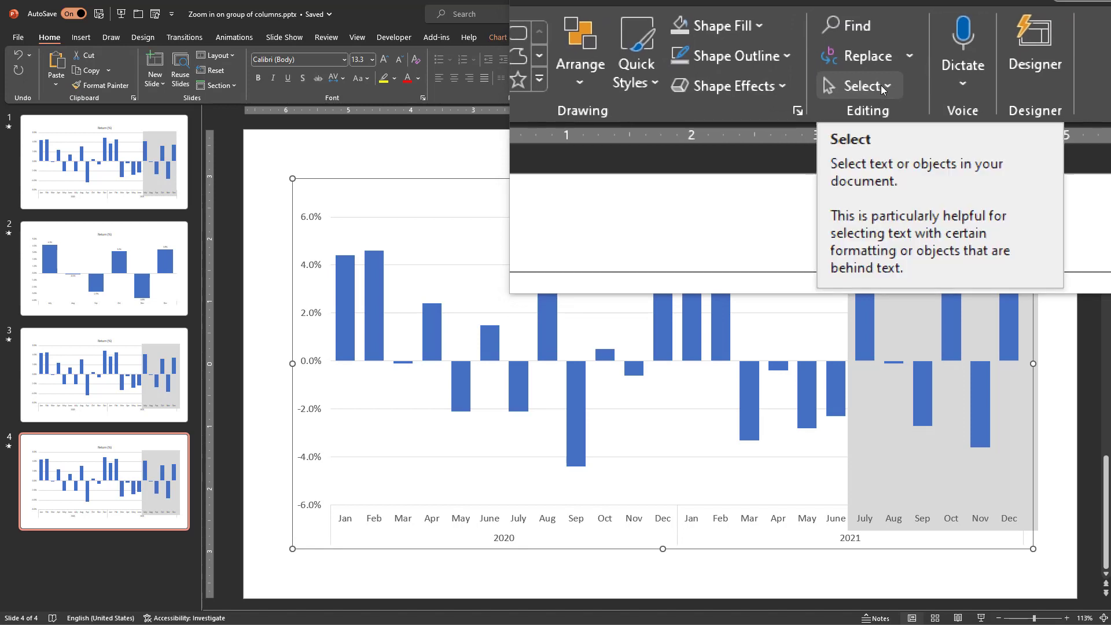
click(879, 91)
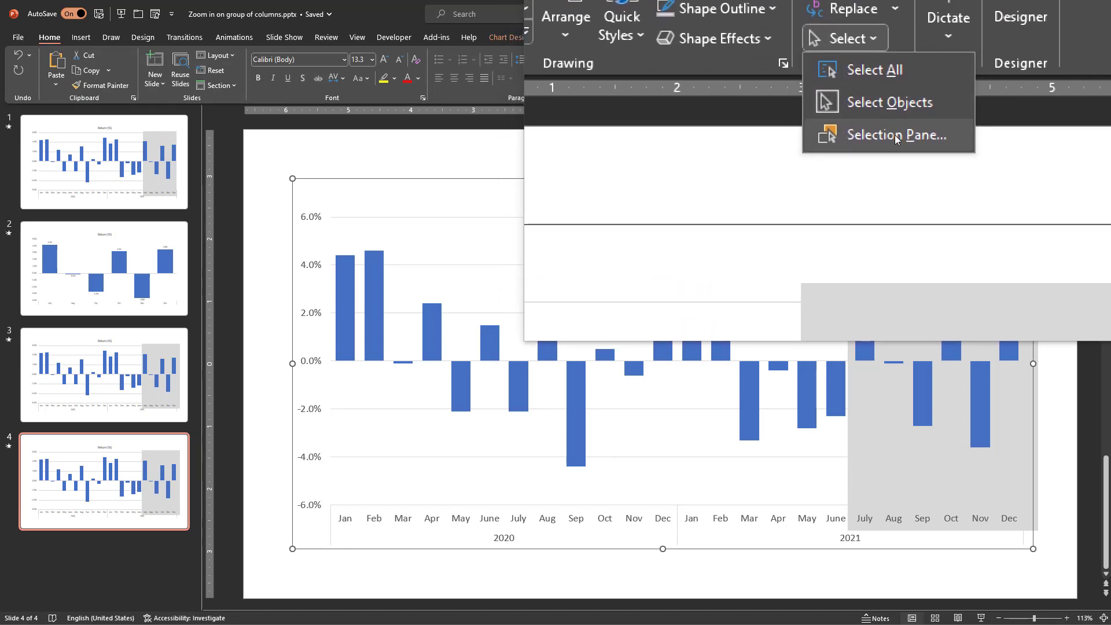
click(895, 135)
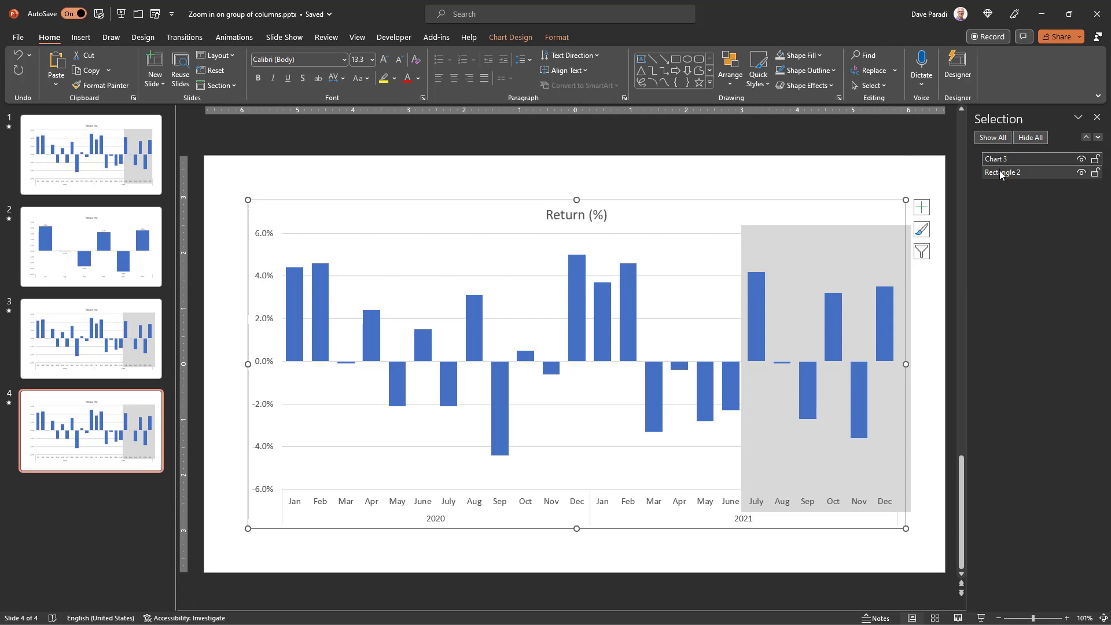
click(1001, 174)
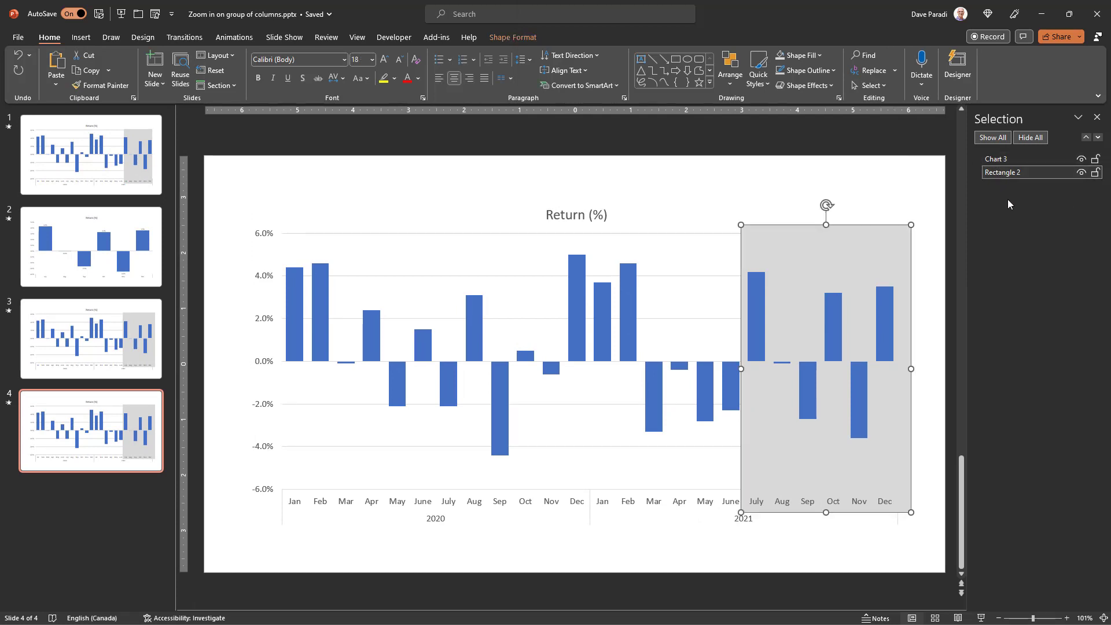
key(Delete)
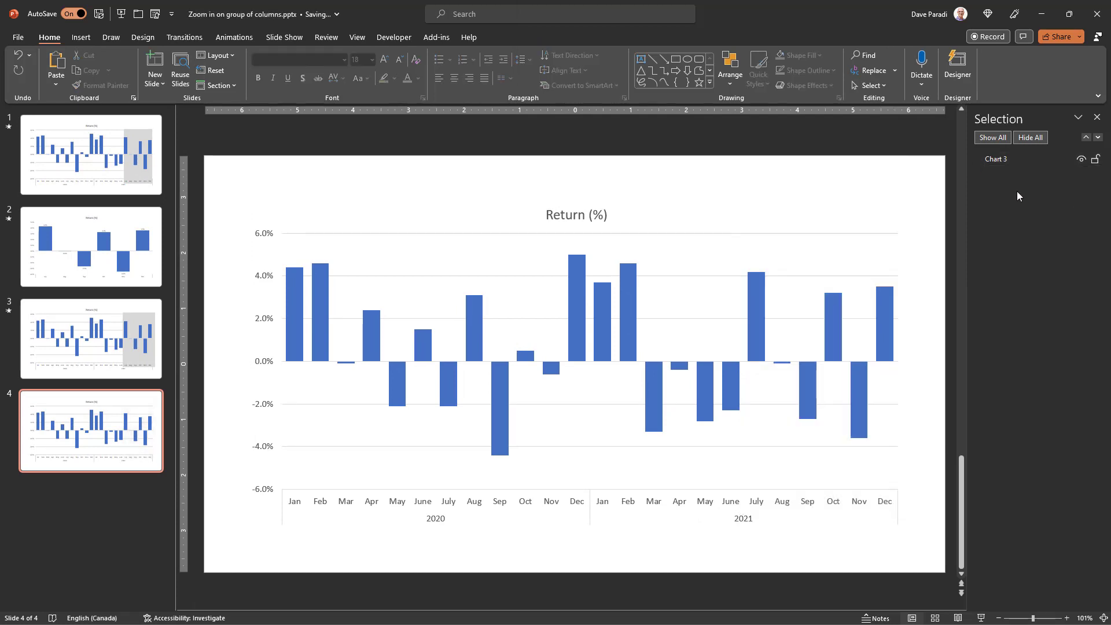
click(1098, 117)
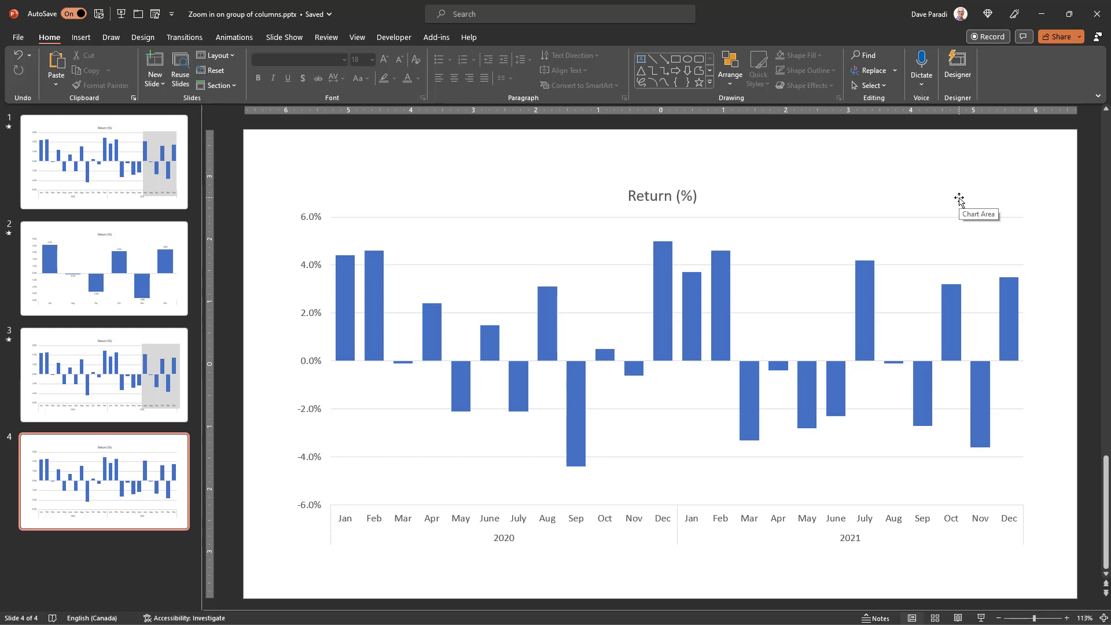
Filter slide 4's chart to only the 2021 July, Aug, Sep, Oct, Nov and Dec columns
click(942, 191)
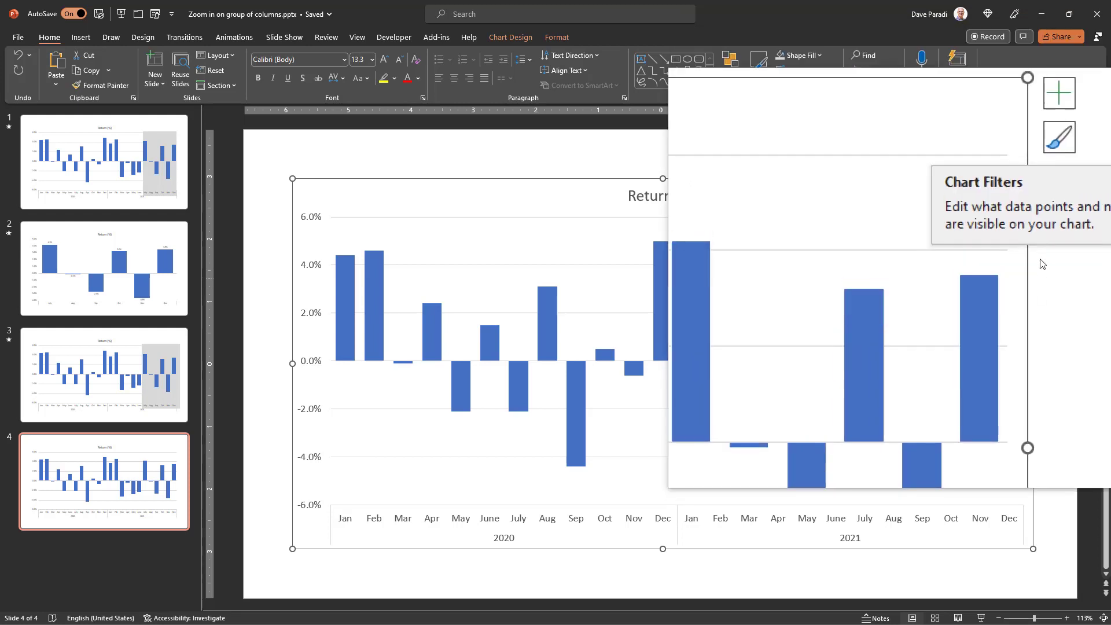
click(1050, 234)
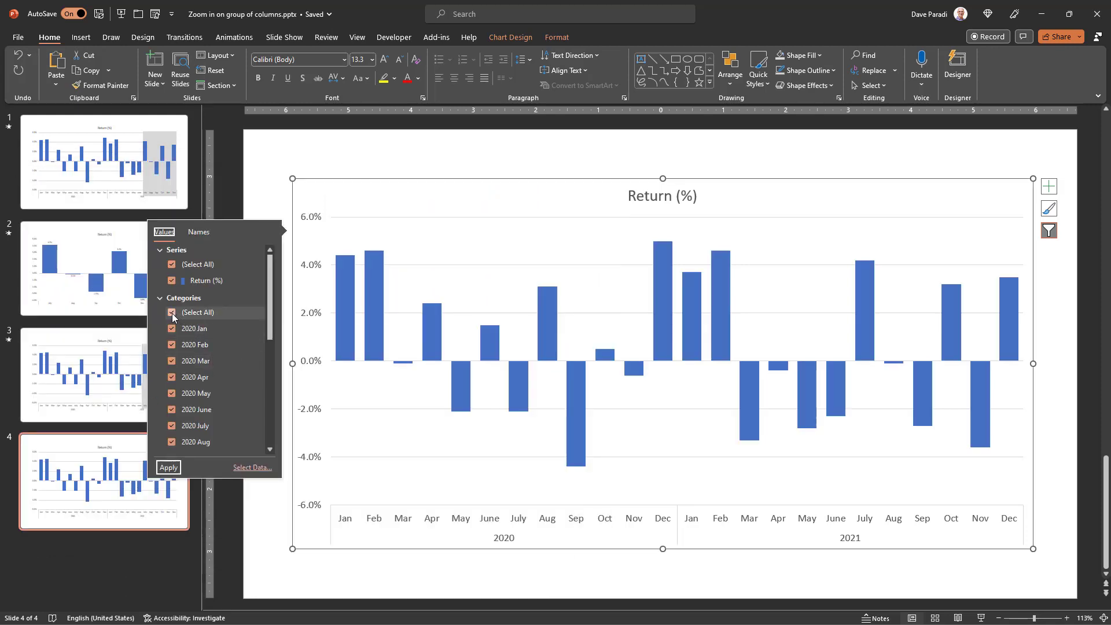
click(173, 313)
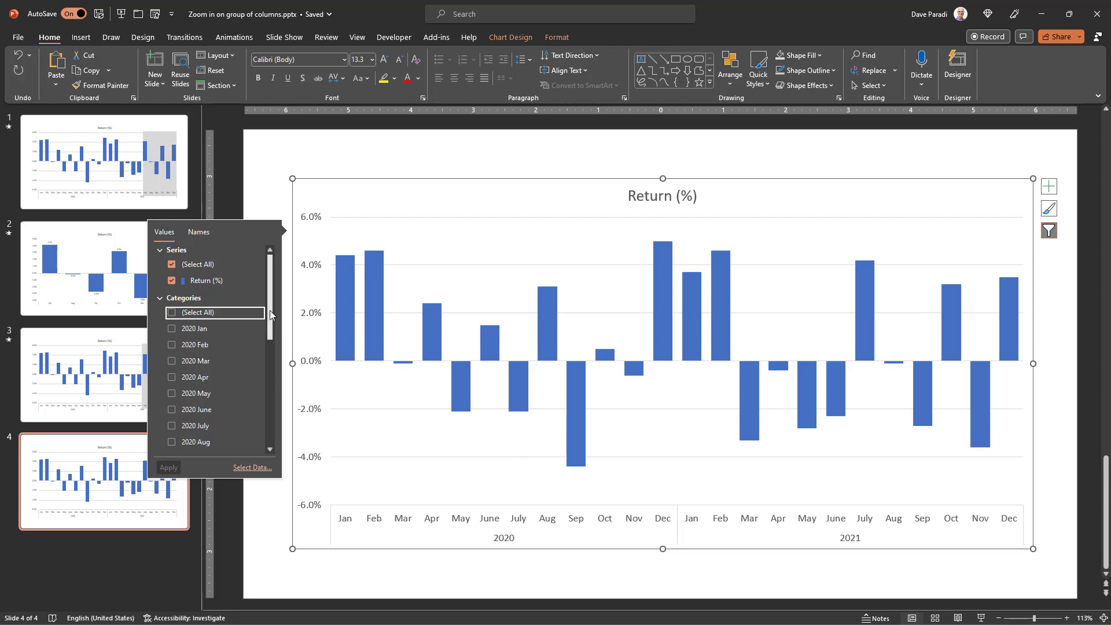
drag(271, 315, 270, 427)
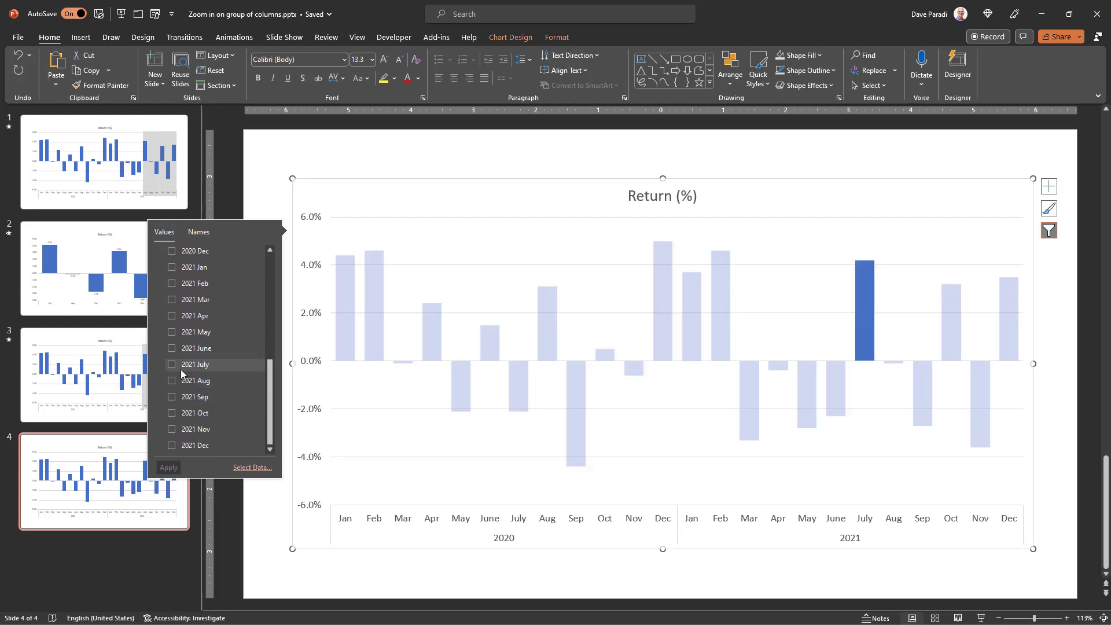
click(172, 364)
click(173, 381)
click(172, 413)
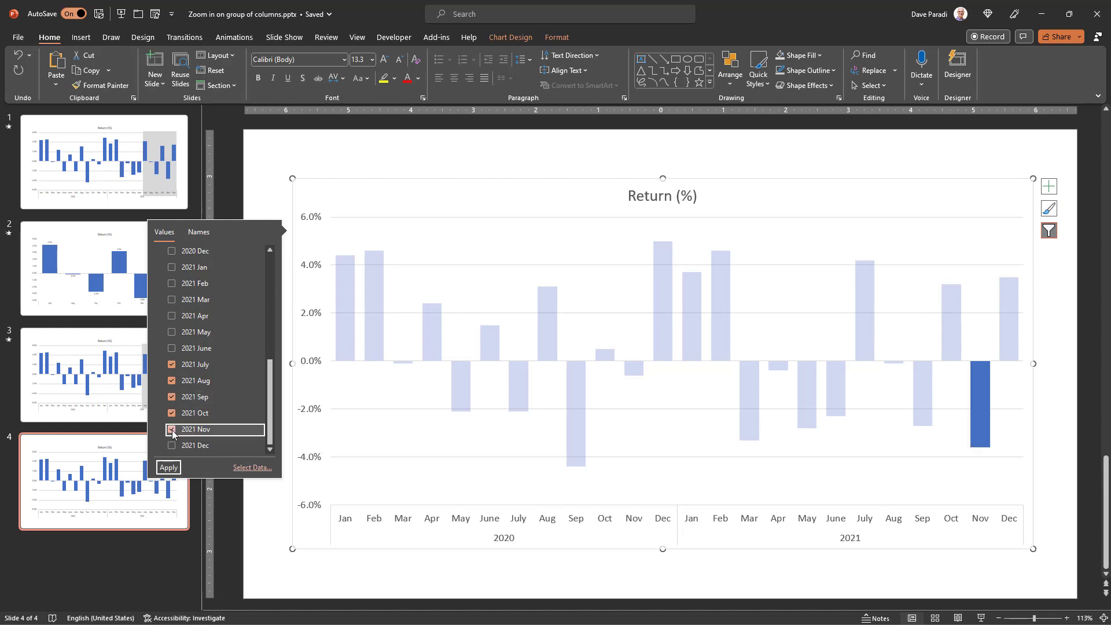
click(173, 446)
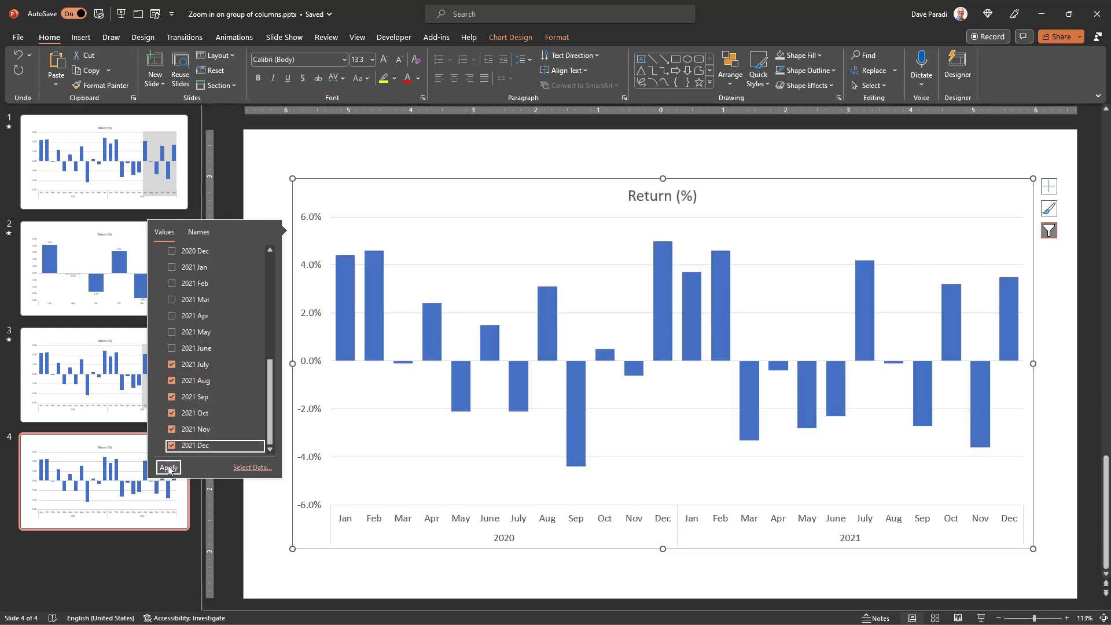
click(169, 467)
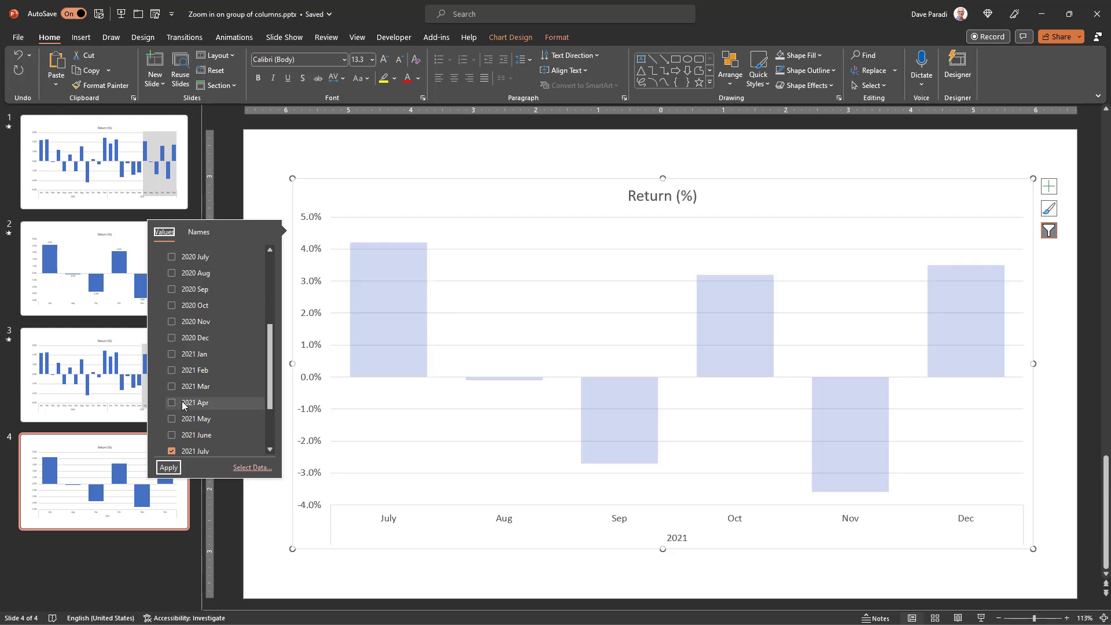
Remove the chart's gridlines and add Outside End data labels
click(1048, 232)
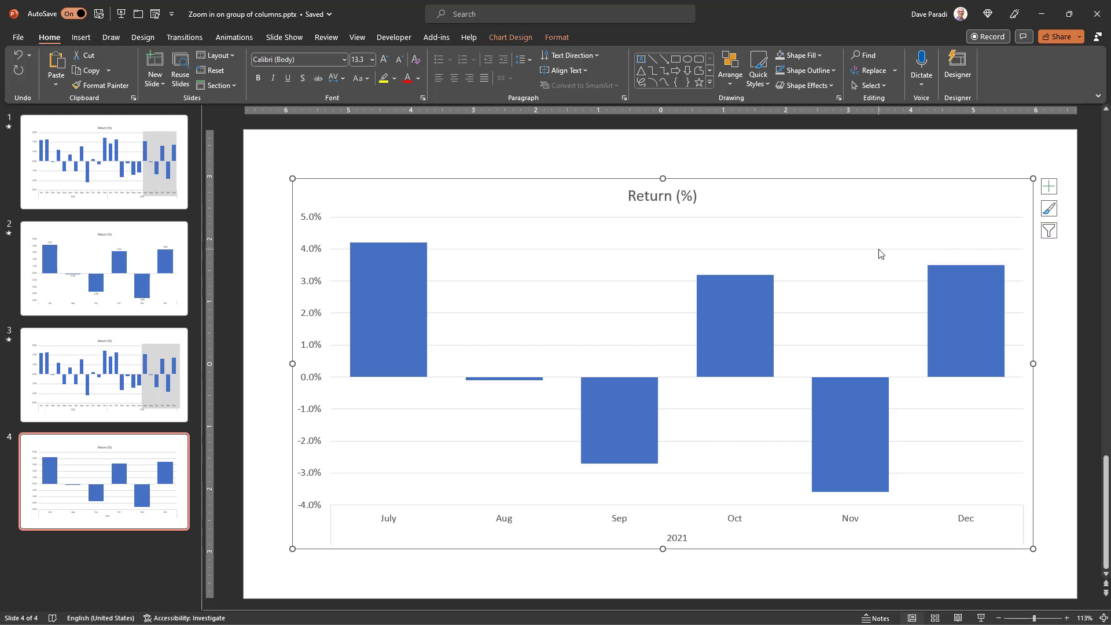
click(1049, 186)
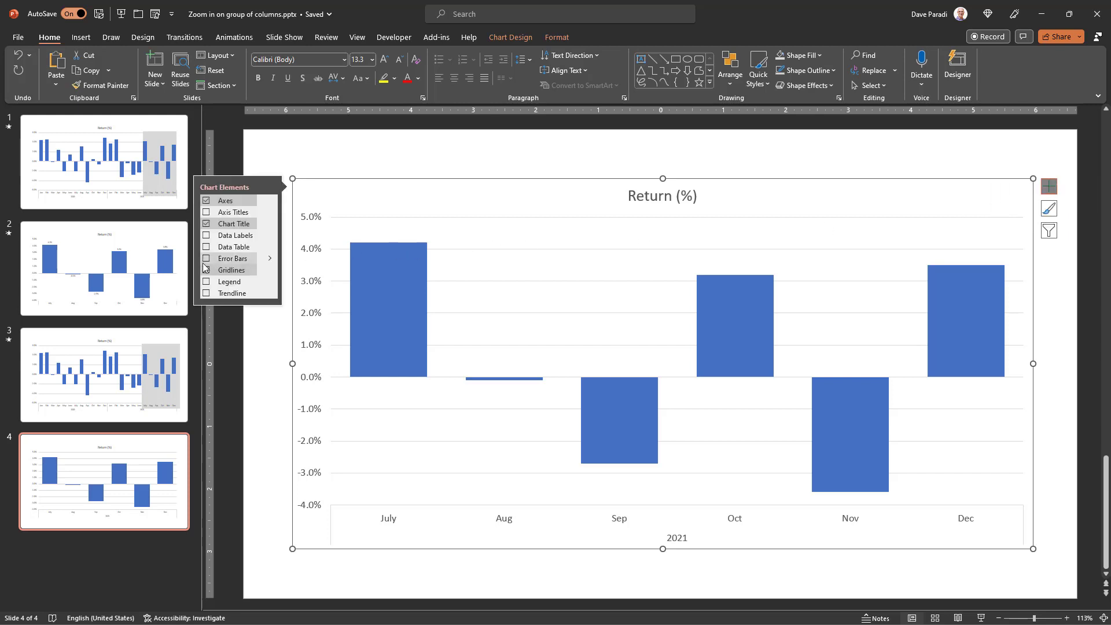
click(207, 271)
click(404, 265)
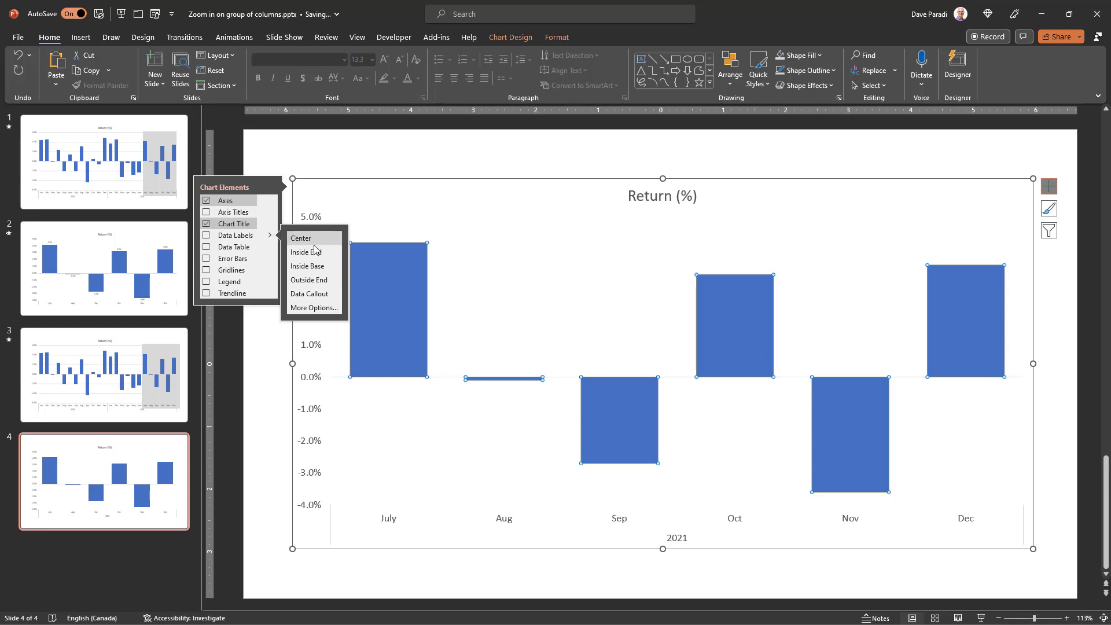
click(324, 280)
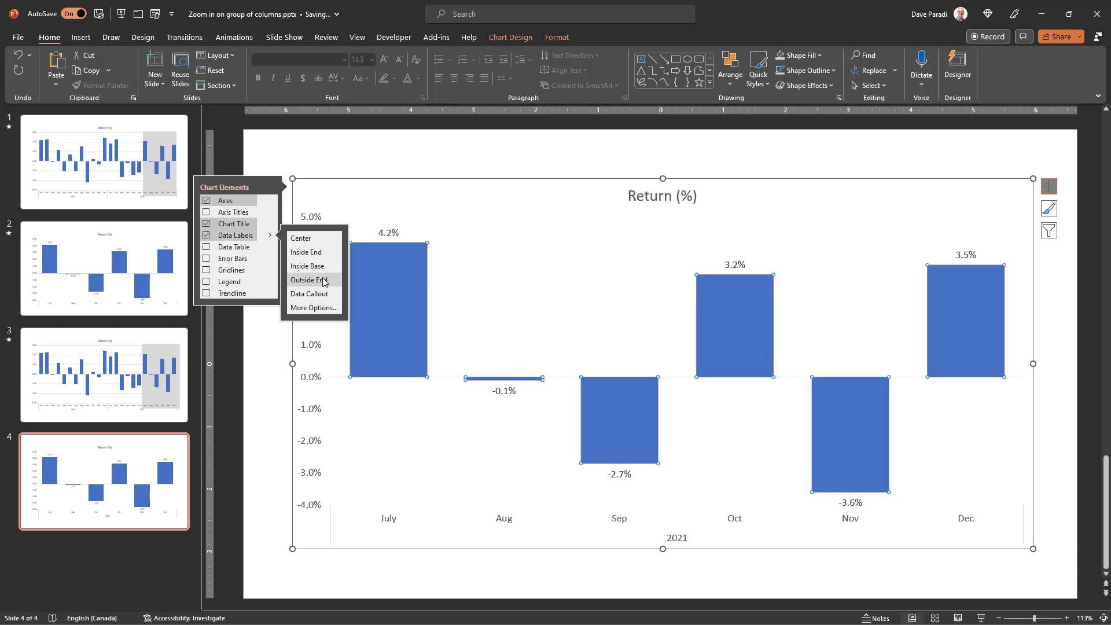
click(1049, 187)
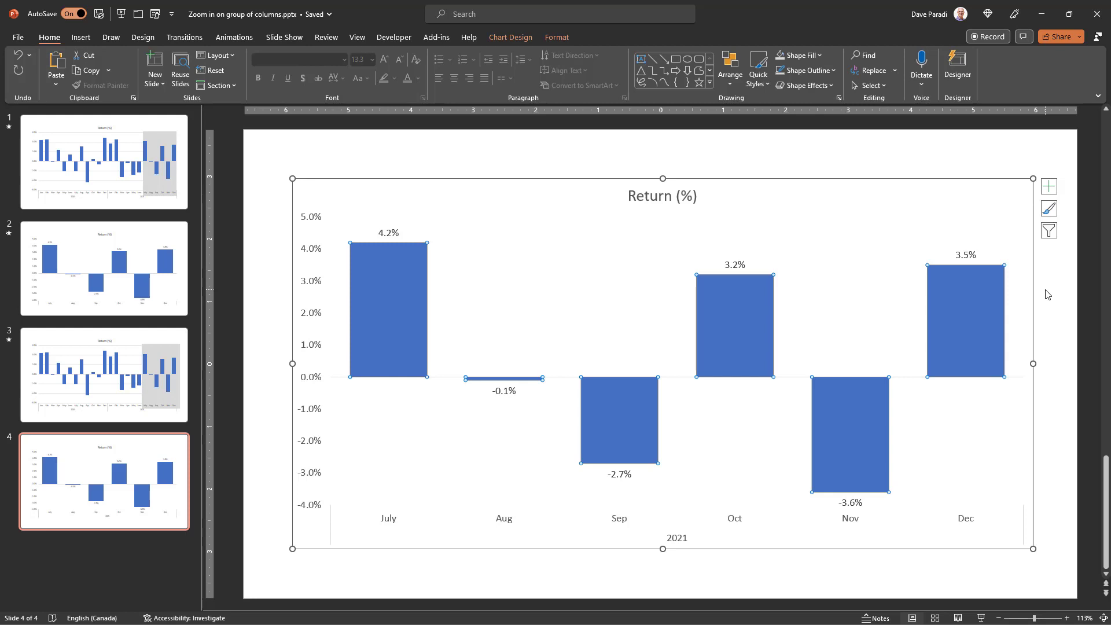
Deselect the chart on slide 4 and bring up the Transitions settings
click(1046, 295)
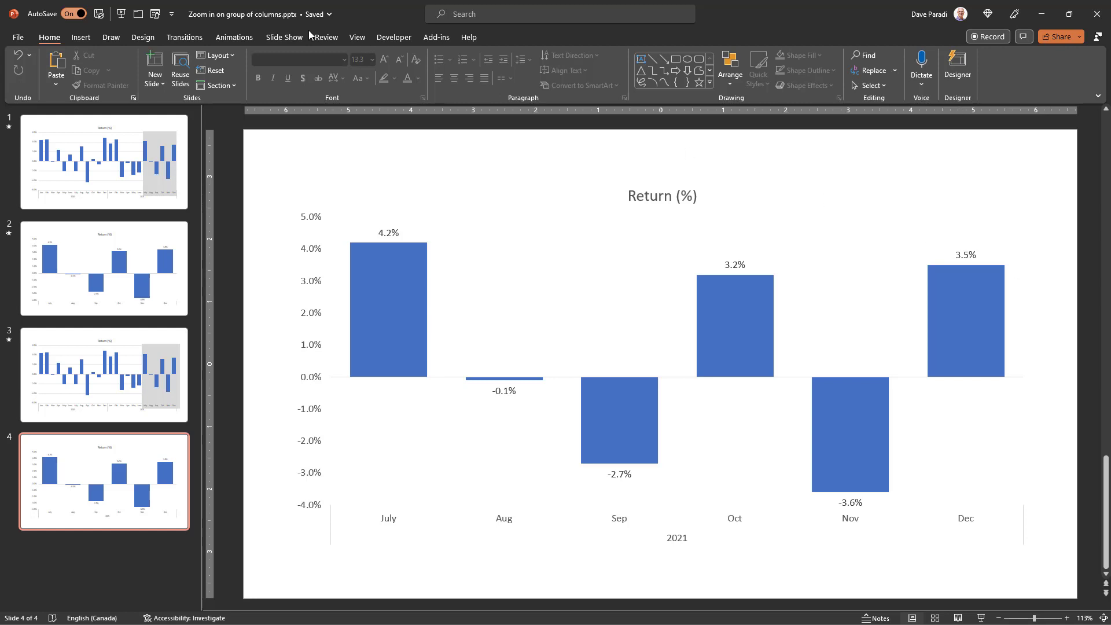
click(179, 38)
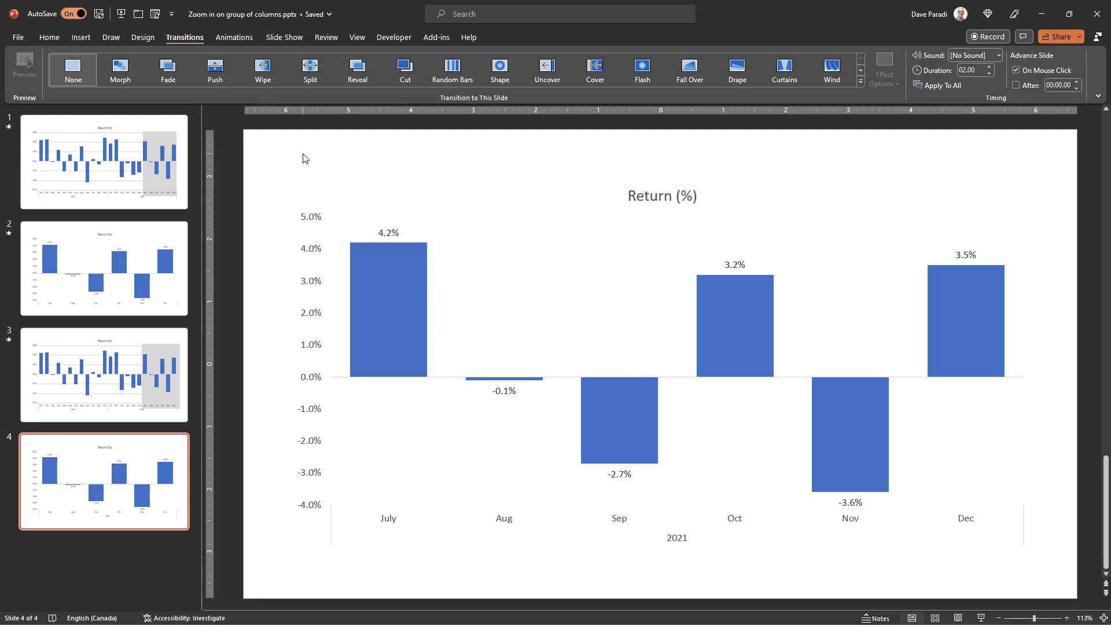
Give slide 4 a From Right Wipe transition lasting 1.50 seconds
click(267, 73)
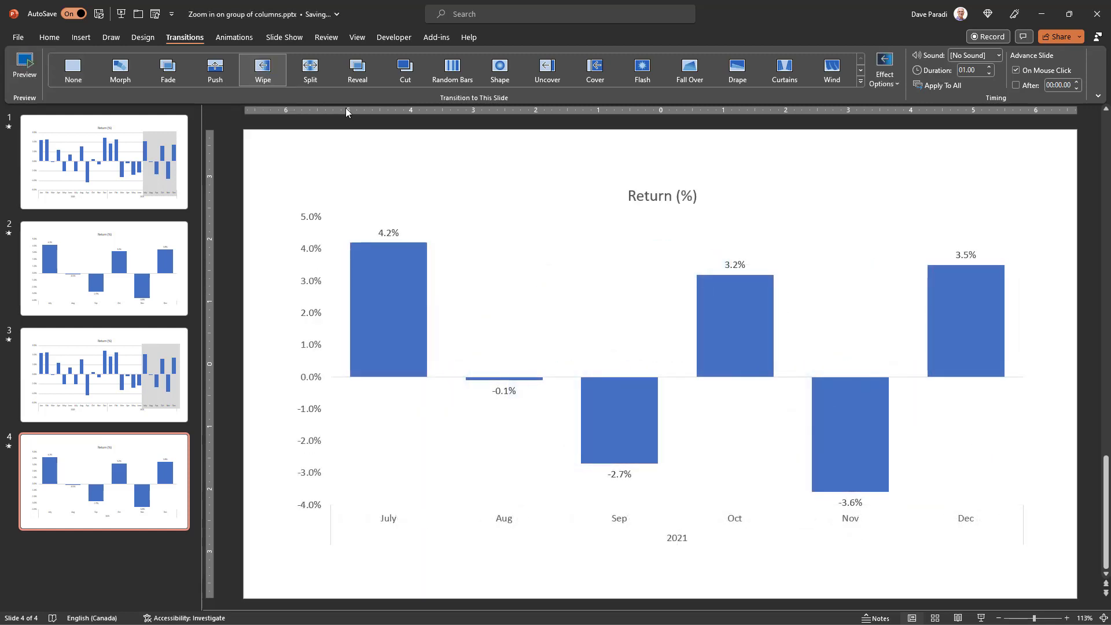
click(891, 84)
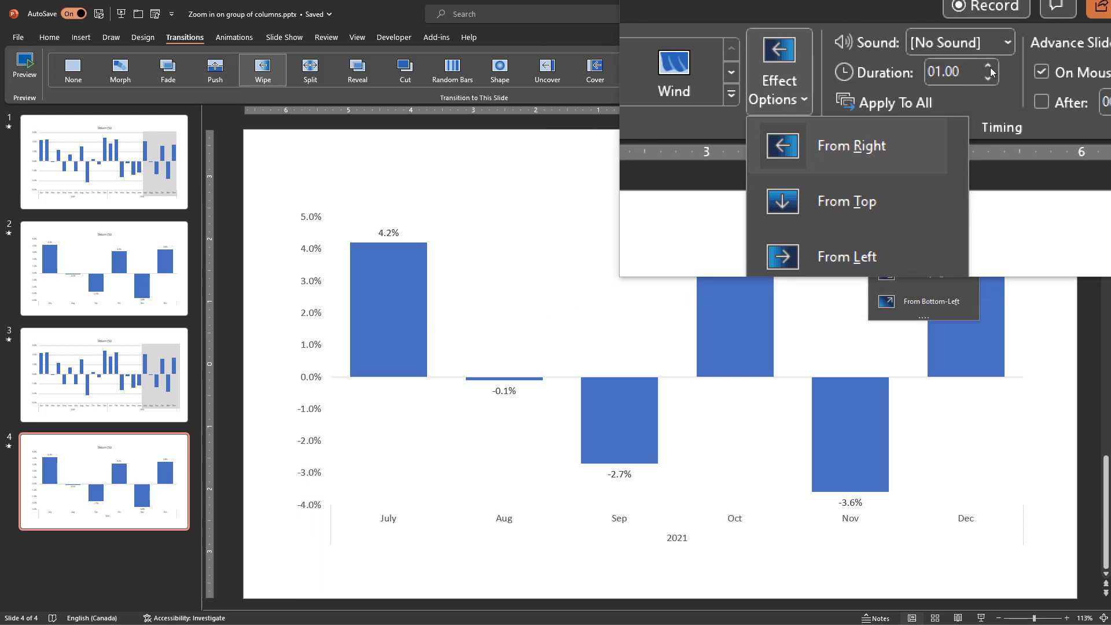
click(991, 71)
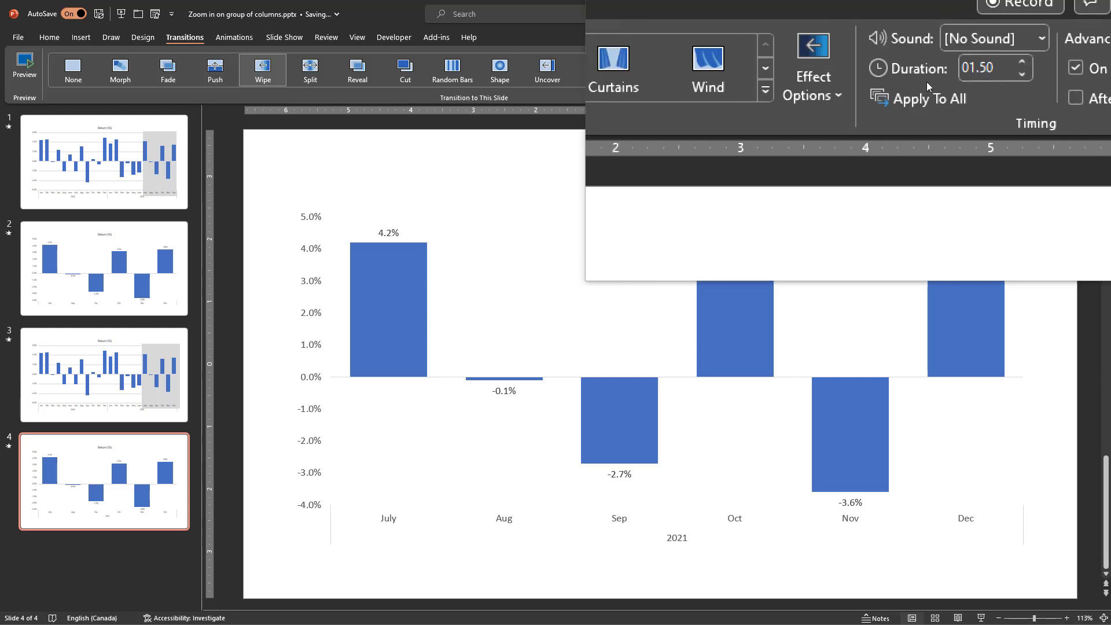
click(892, 83)
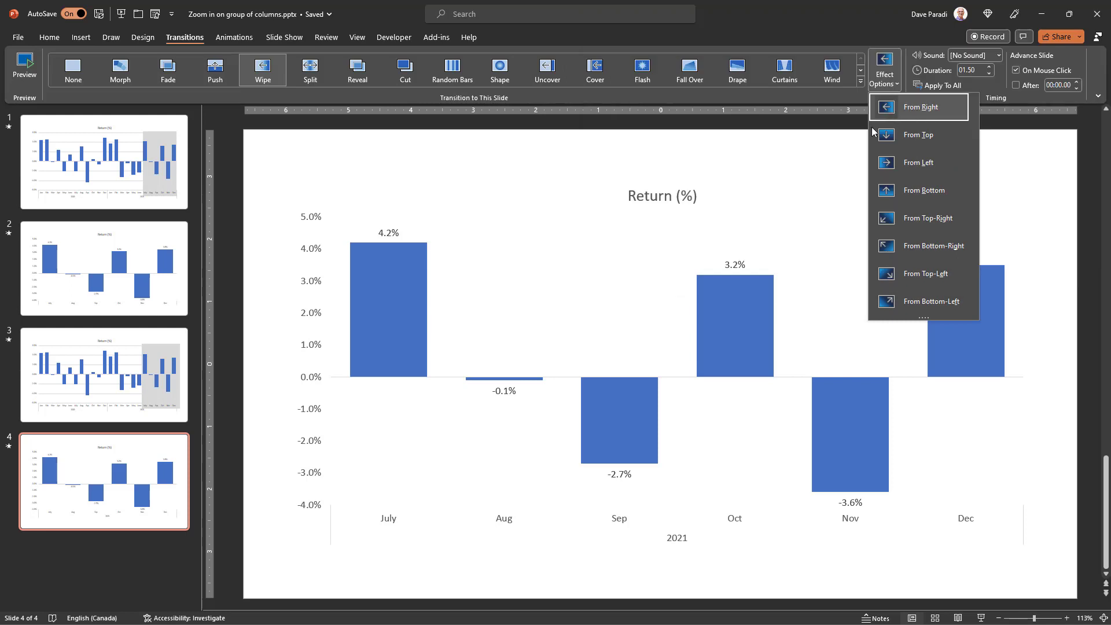
click(804, 139)
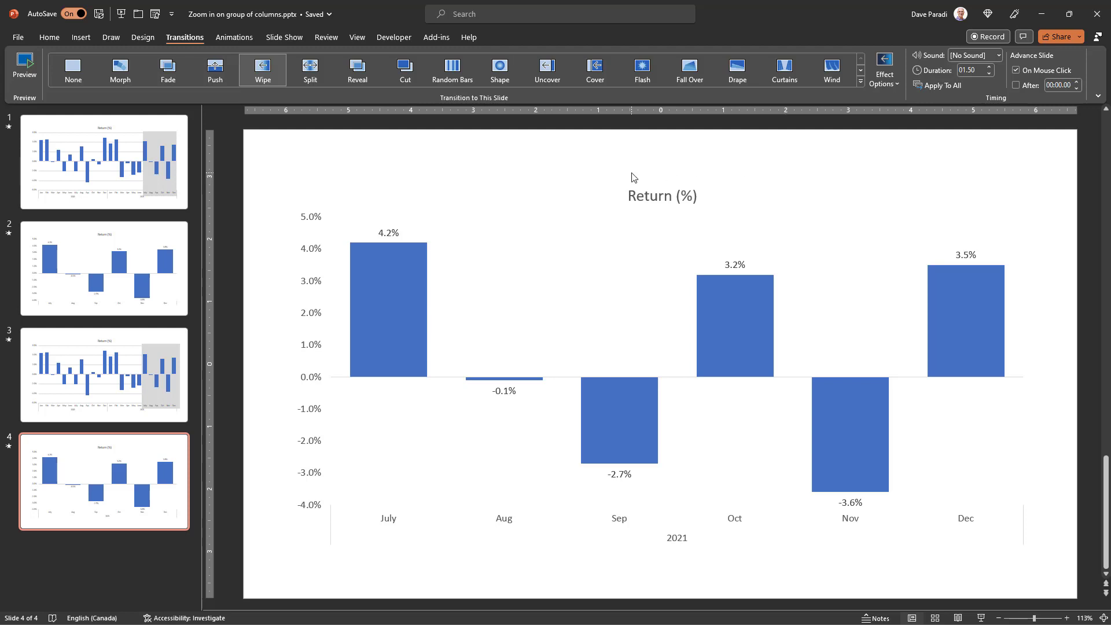
Switch slide 4's transition to Split and review its direction options
click(314, 75)
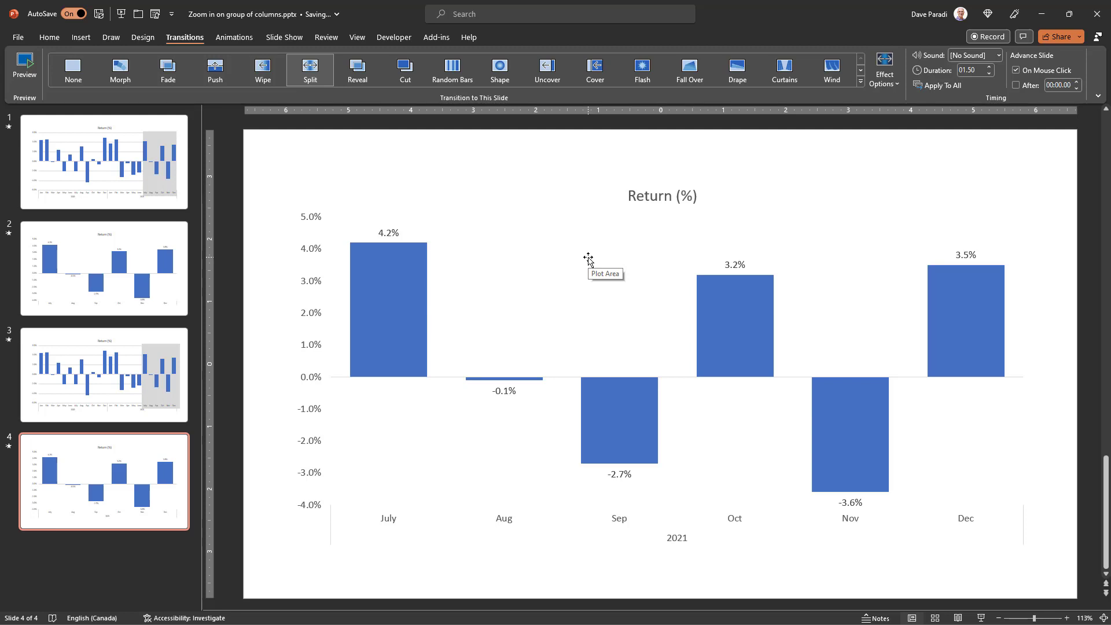
click(885, 79)
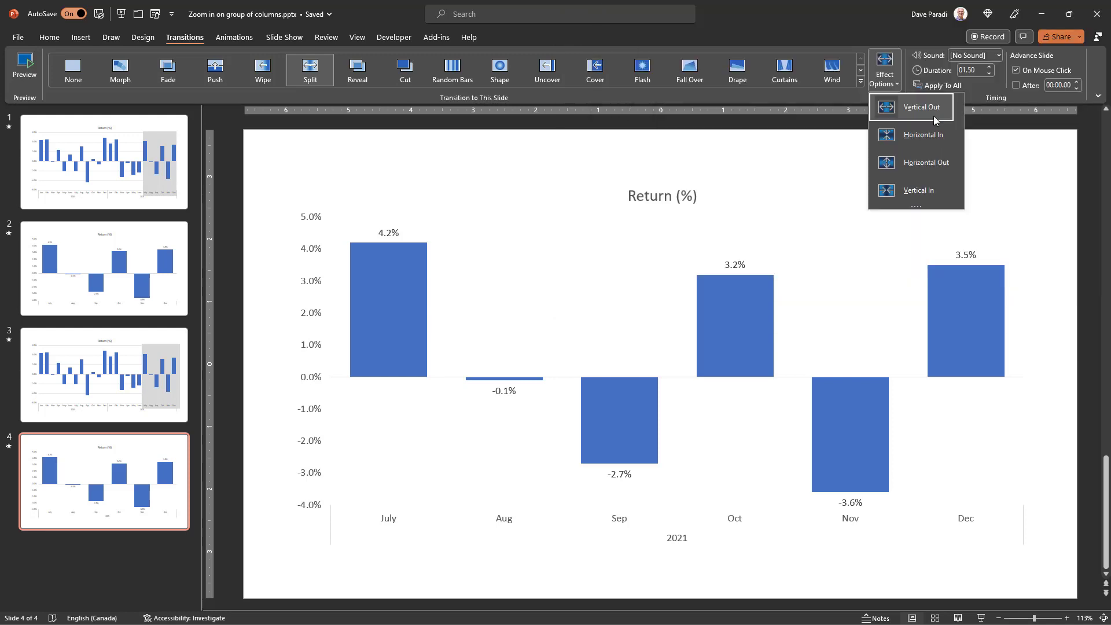
click(934, 116)
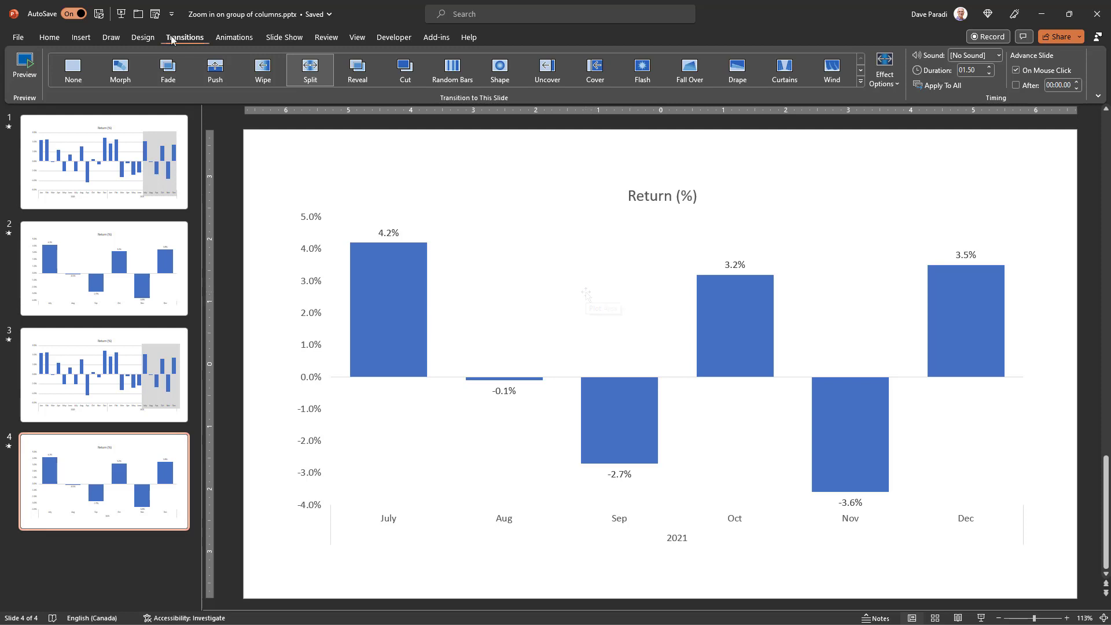
Restore the 1.50-second Wipe on slide 4, then return to slide 3
click(259, 72)
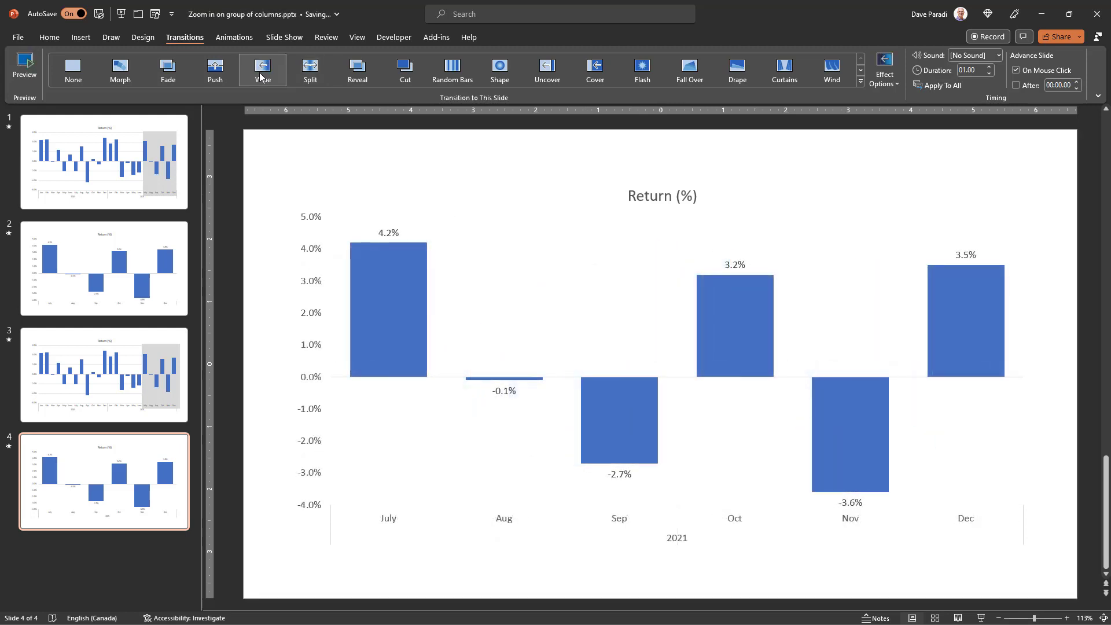
click(990, 68)
key(Page_Up)
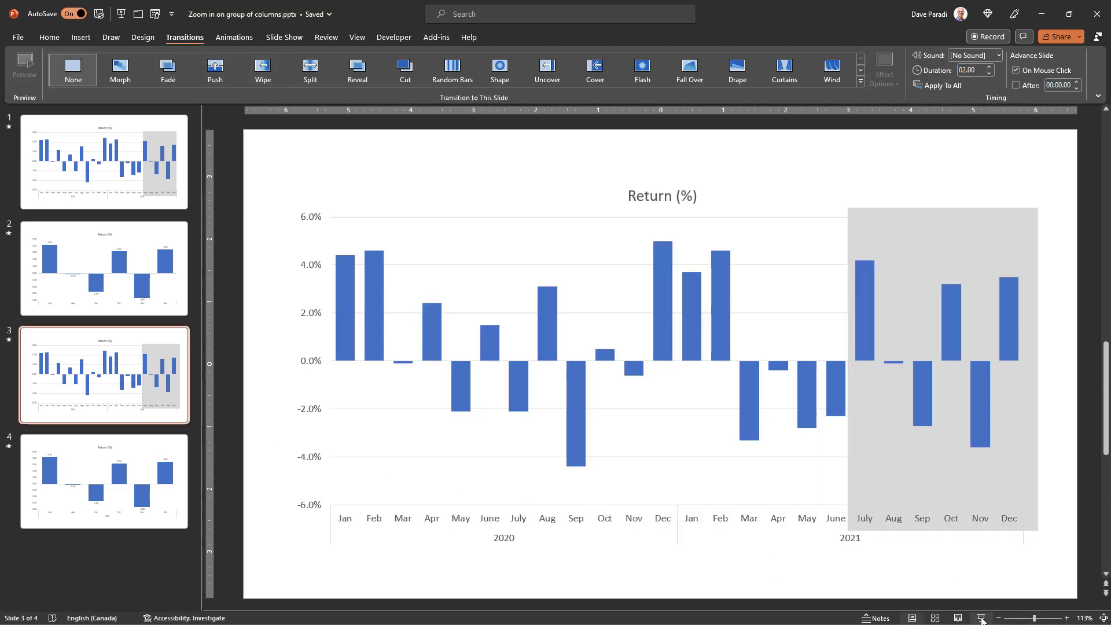
Start the slide show from slide 3
click(981, 619)
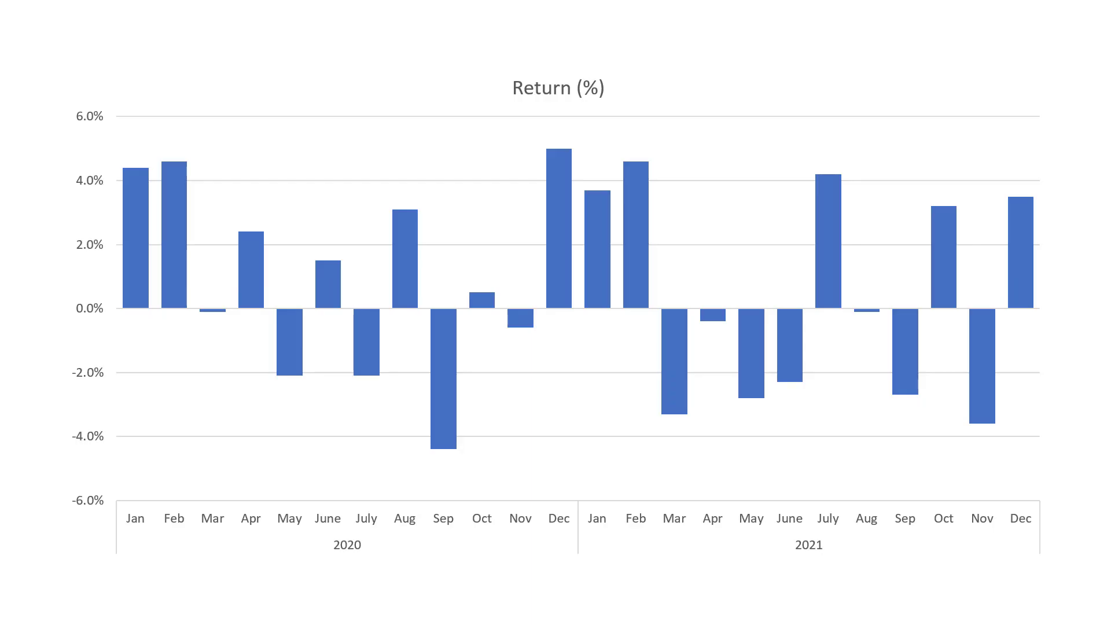